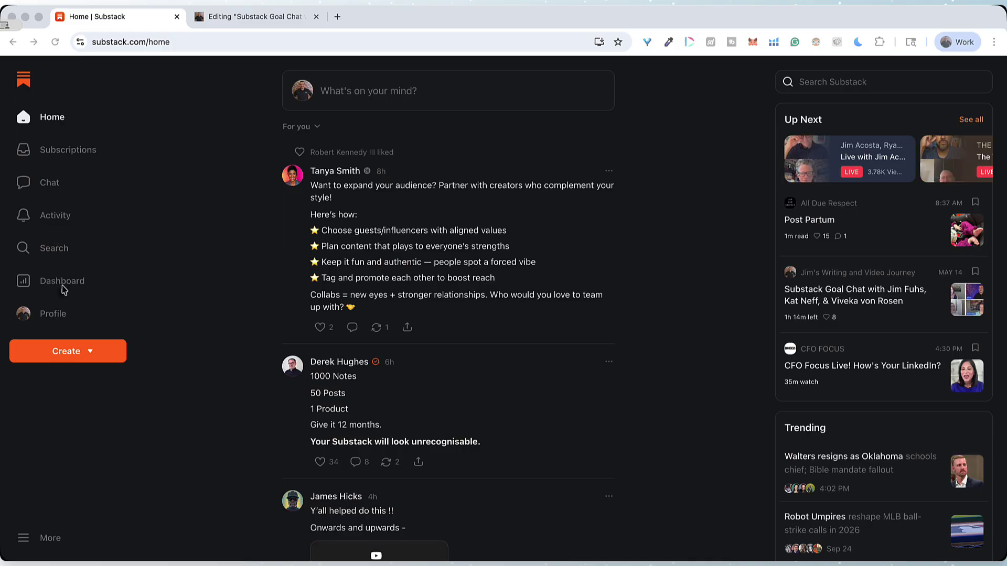
# - Open the draft post "Shure Live at VidFest" for editing from the publication's drafts
pyautogui.click(239, 23)
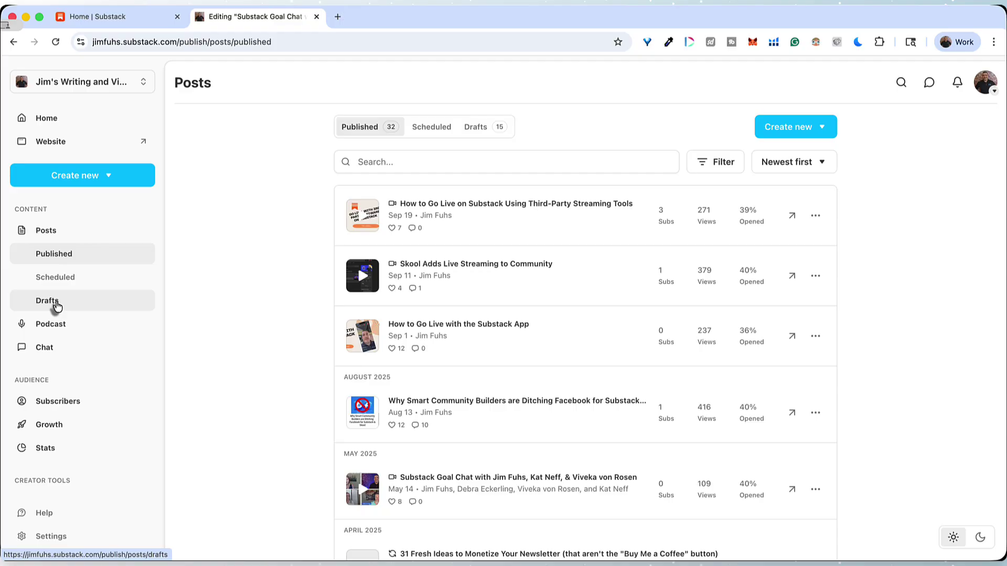
pyautogui.click(57, 306)
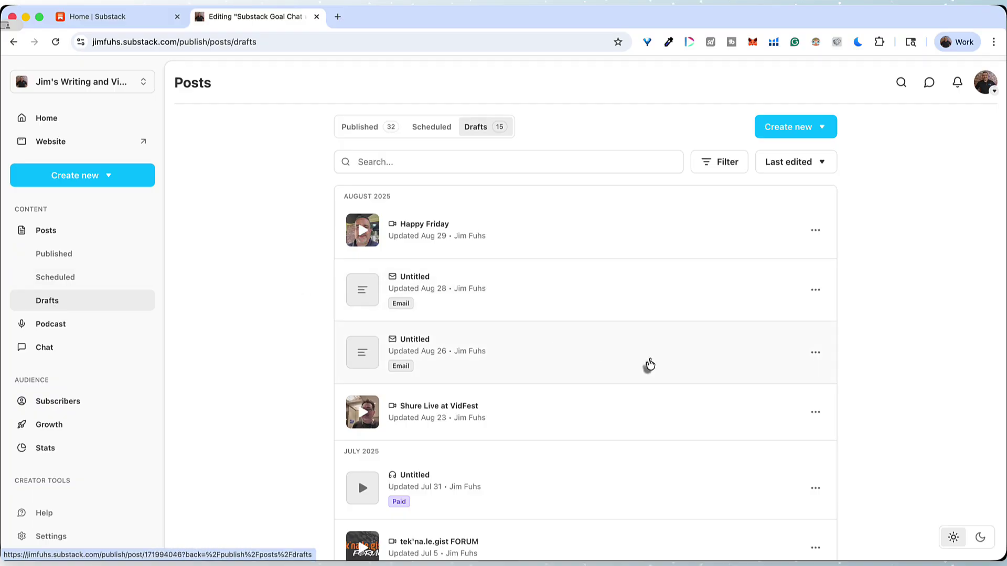
pyautogui.scroll(-1, 650, 364)
pyautogui.scroll(-3, 650, 364)
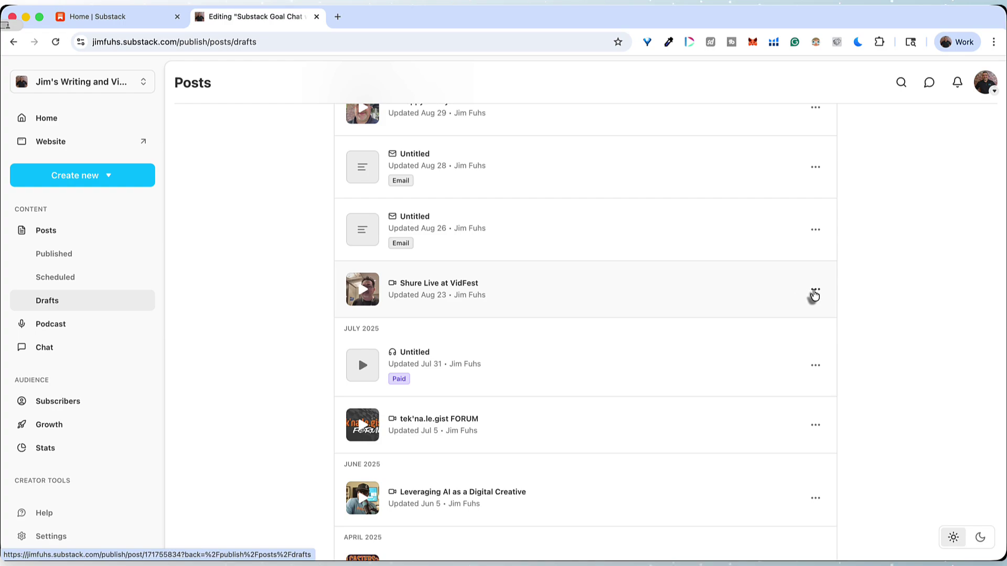
pyautogui.click(814, 292)
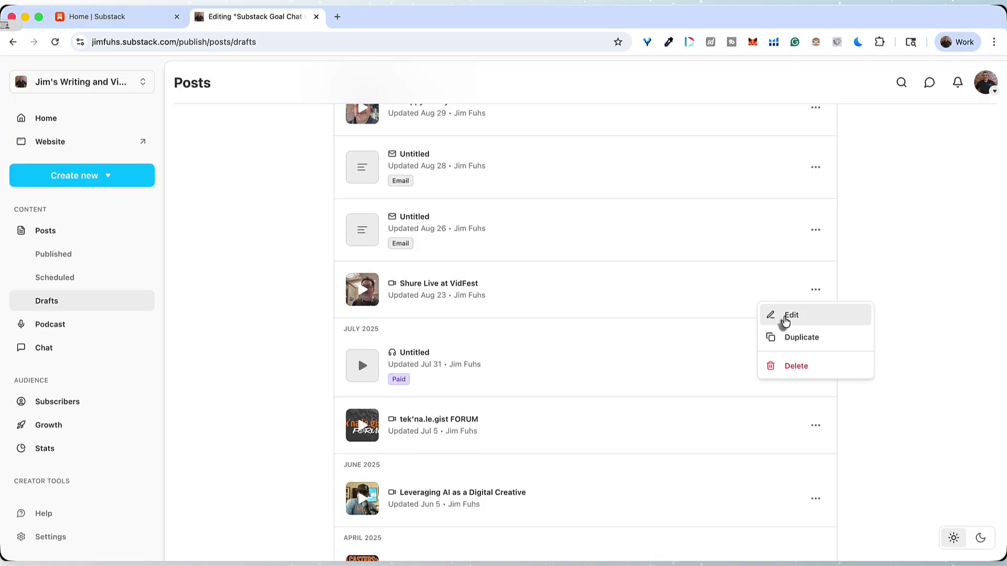
pyautogui.click(791, 315)
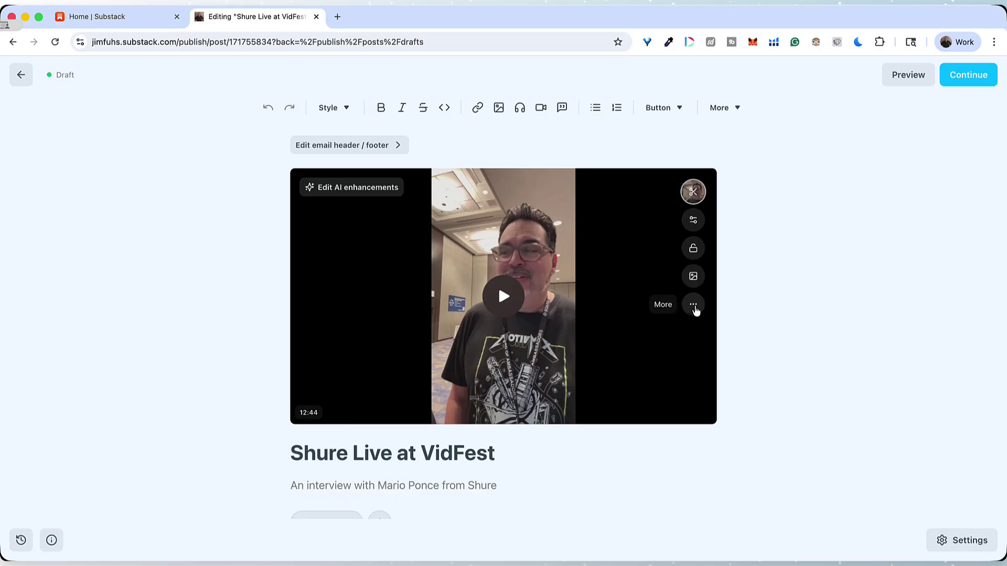
# - Look at the additional download, edit and delete options for the post's video, then dismiss them and pause playback
pyautogui.click(694, 306)
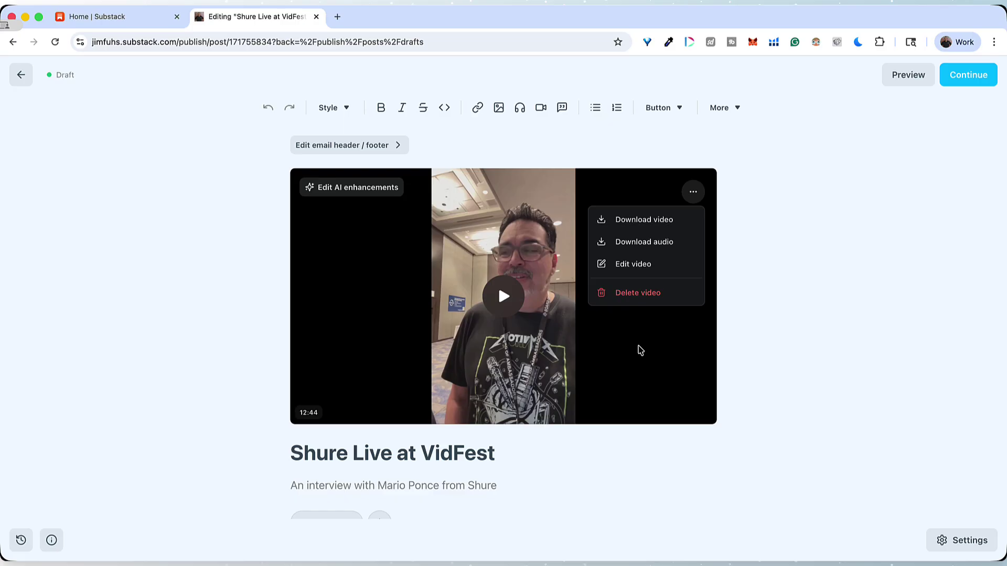
pyautogui.click(640, 350)
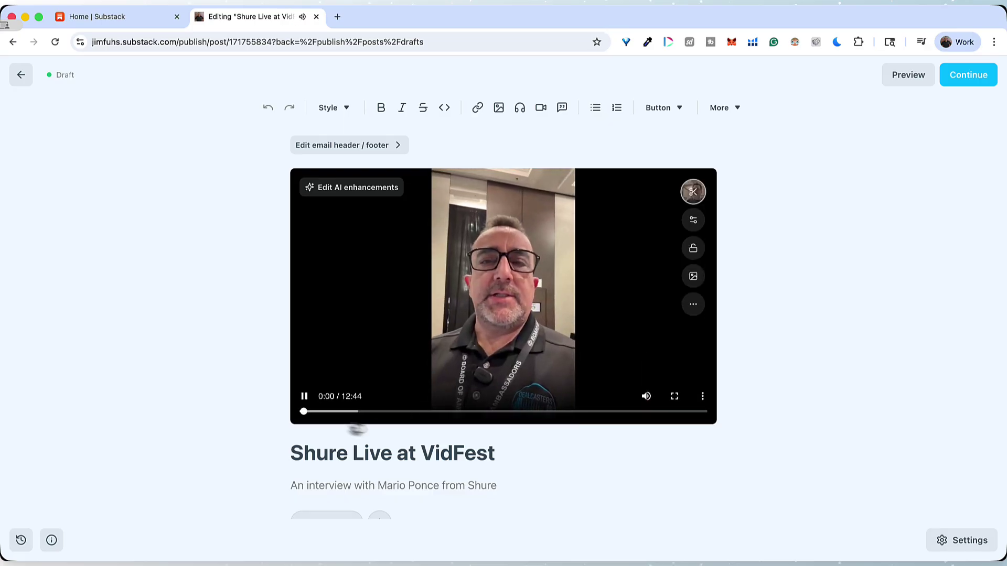
pyautogui.click(304, 397)
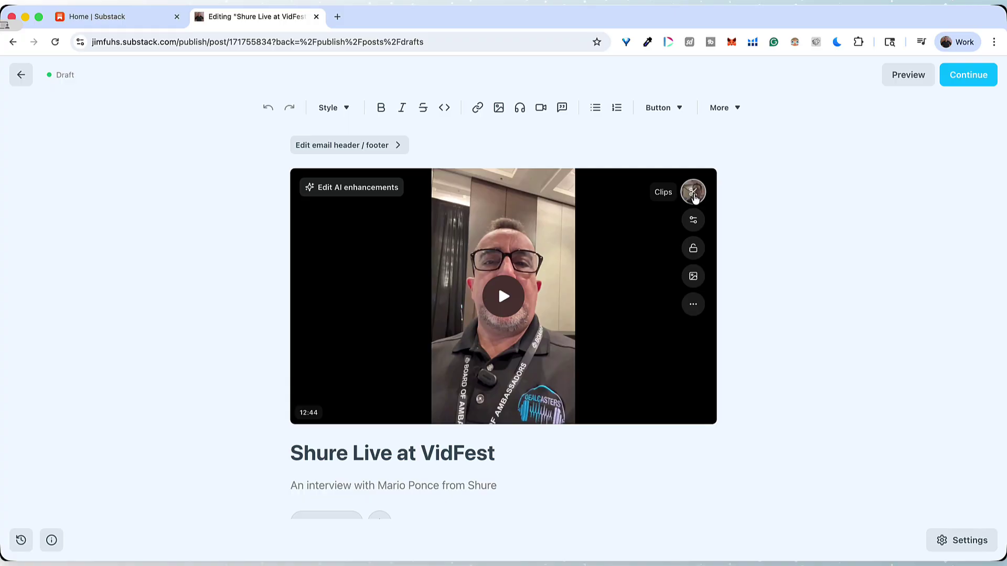
# - Look through the clips generated from the post's video
pyautogui.click(693, 193)
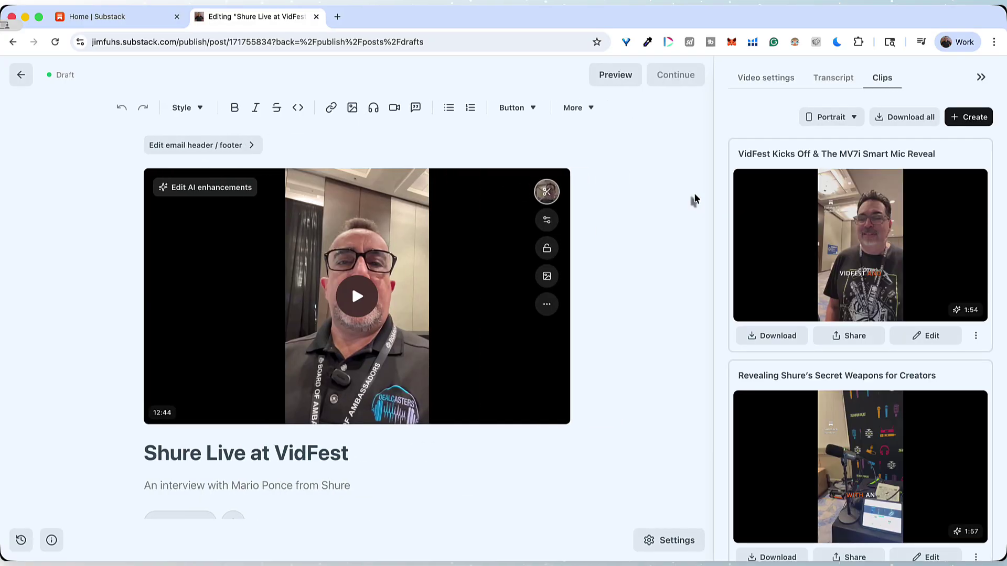
pyautogui.scroll(-5, 944, 503)
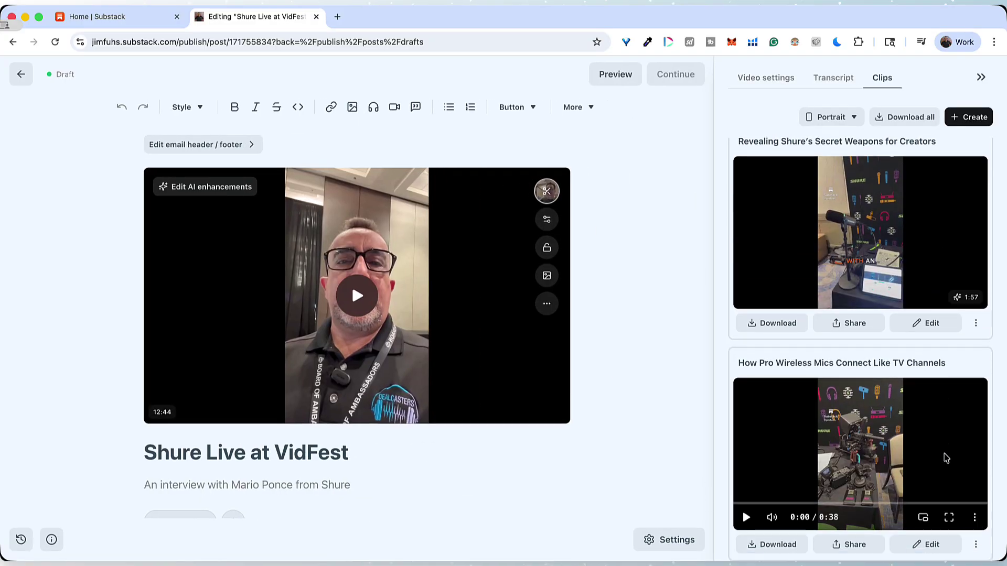
pyautogui.scroll(5, 946, 459)
pyautogui.moveTo(946, 458)
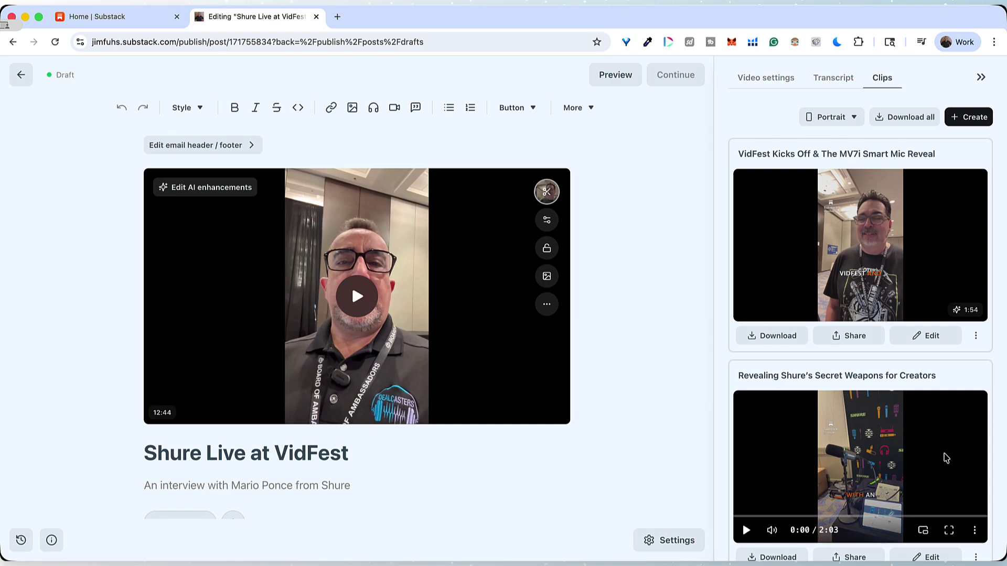
pyautogui.moveTo(851, 307)
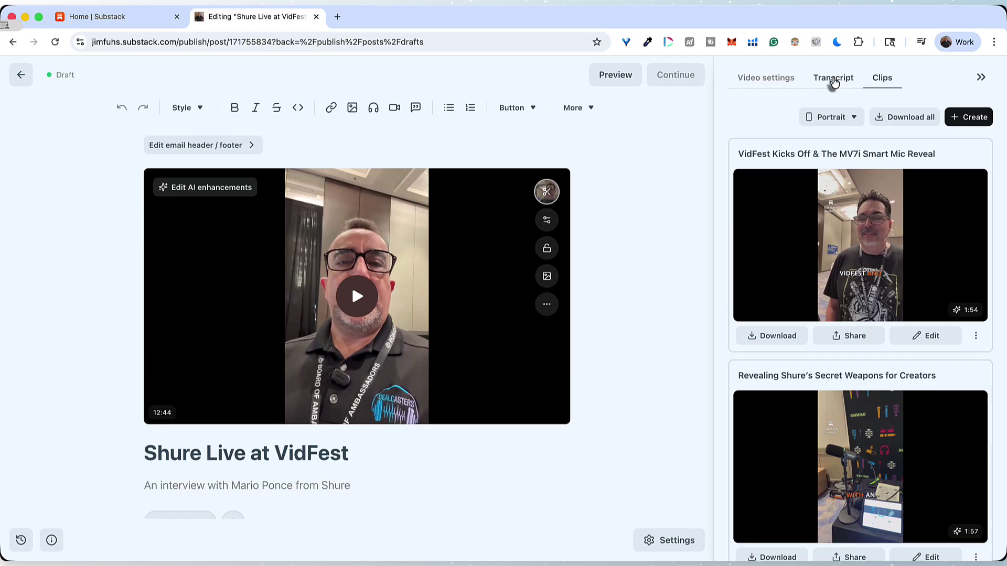
# - Read through the opening part of the video's auto-generated transcript
pyautogui.click(834, 79)
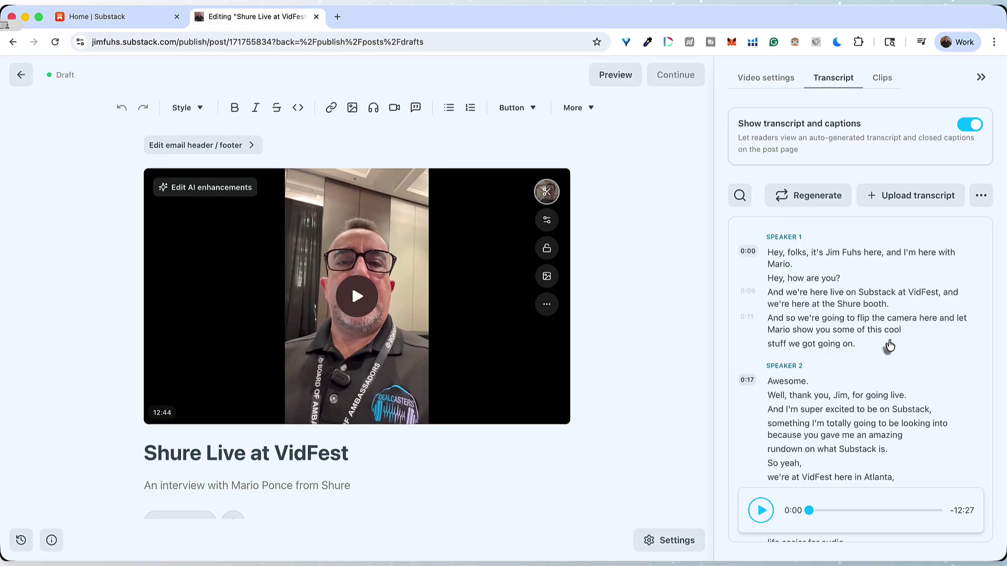
pyautogui.scroll(-2, 876, 357)
pyautogui.scroll(-5, 876, 358)
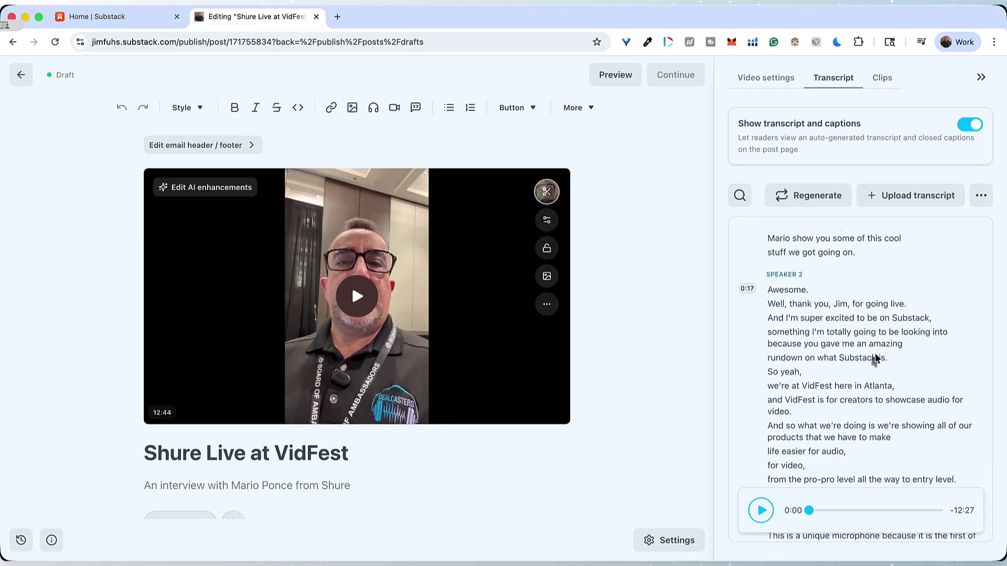
pyautogui.scroll(-6, 876, 358)
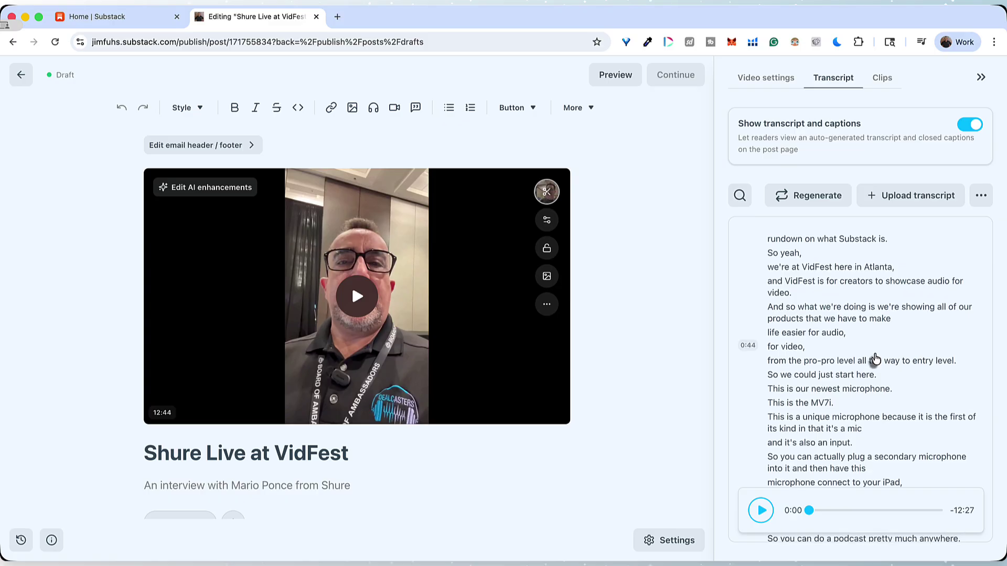
pyautogui.scroll(-5, 876, 358)
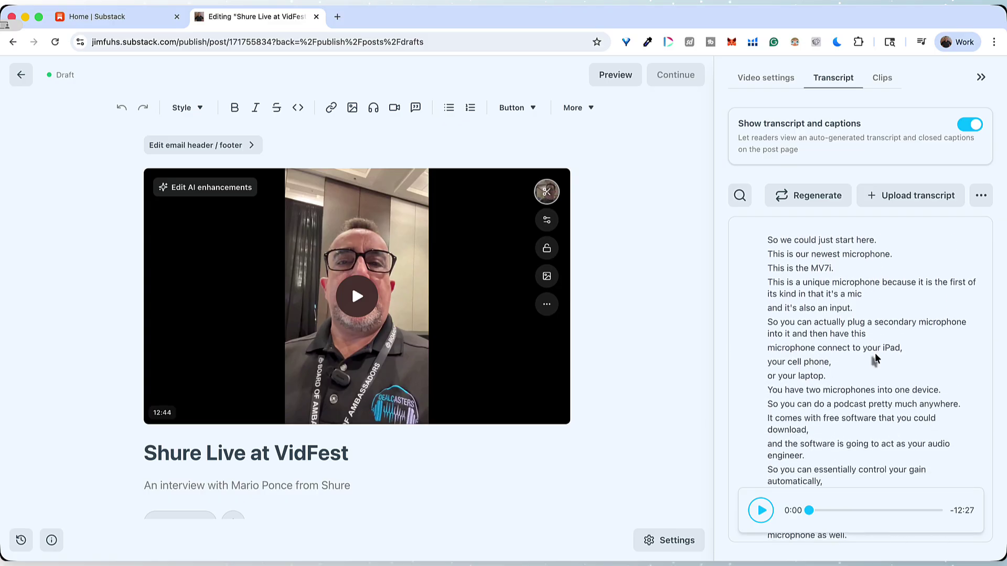
pyautogui.scroll(15, 875, 359)
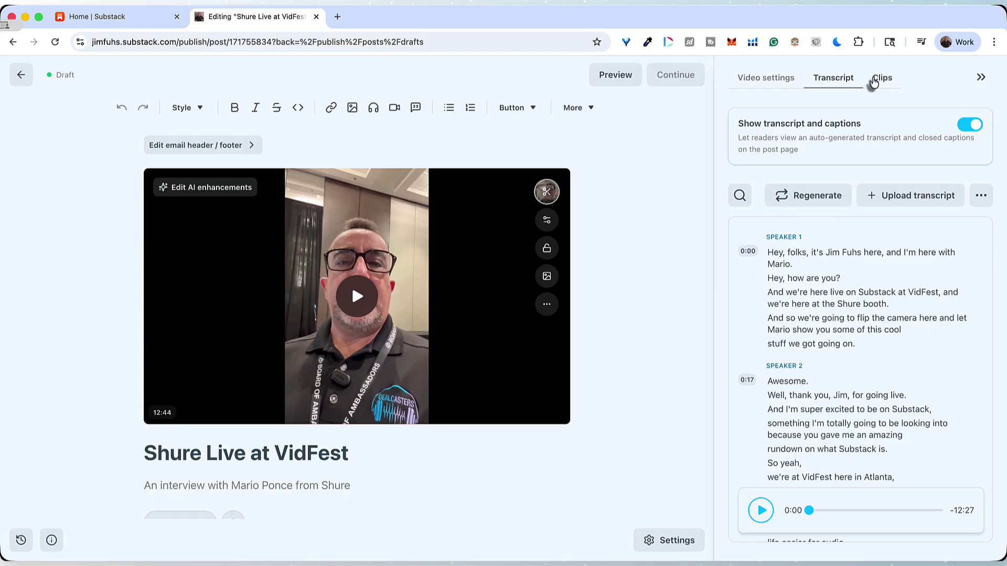
# - Review the video settings, including podcast feed, guests, connected accounts and show notes
pyautogui.click(775, 84)
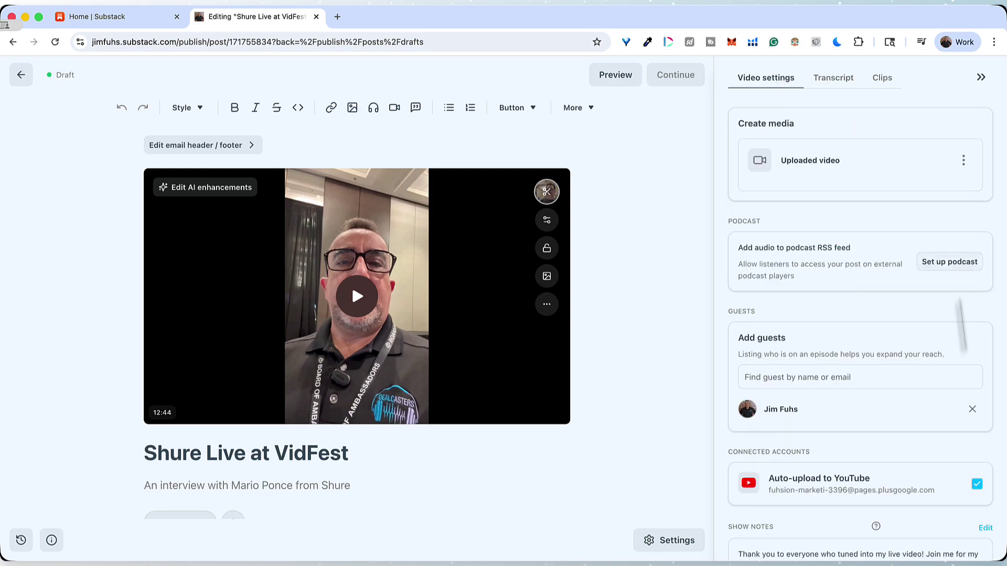
pyautogui.scroll(-1, 944, 397)
pyautogui.scroll(1, 941, 398)
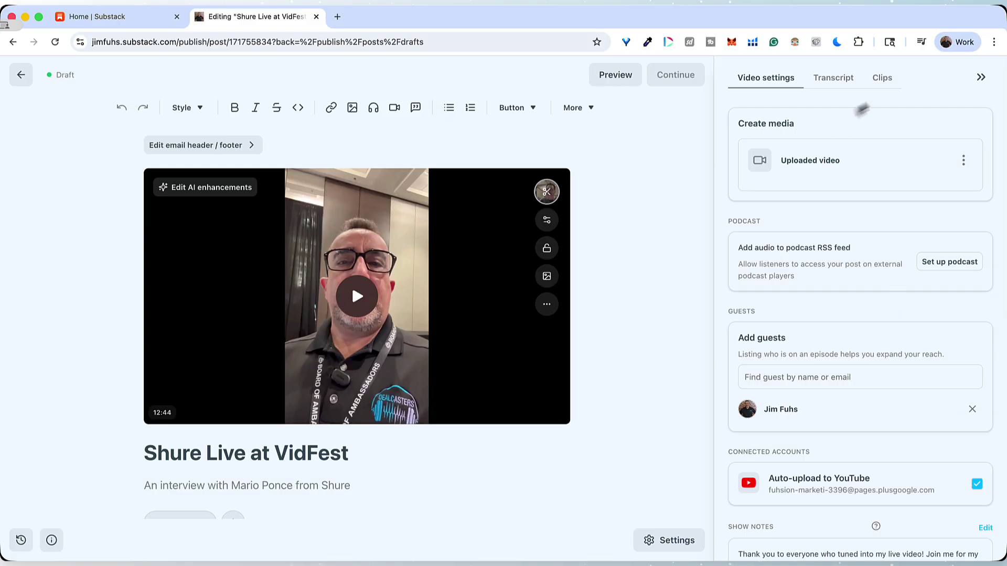
# - Create a new clip covering the transcript from "This is our newest microphone" to "It's a microphone with an interface."
pyautogui.click(880, 81)
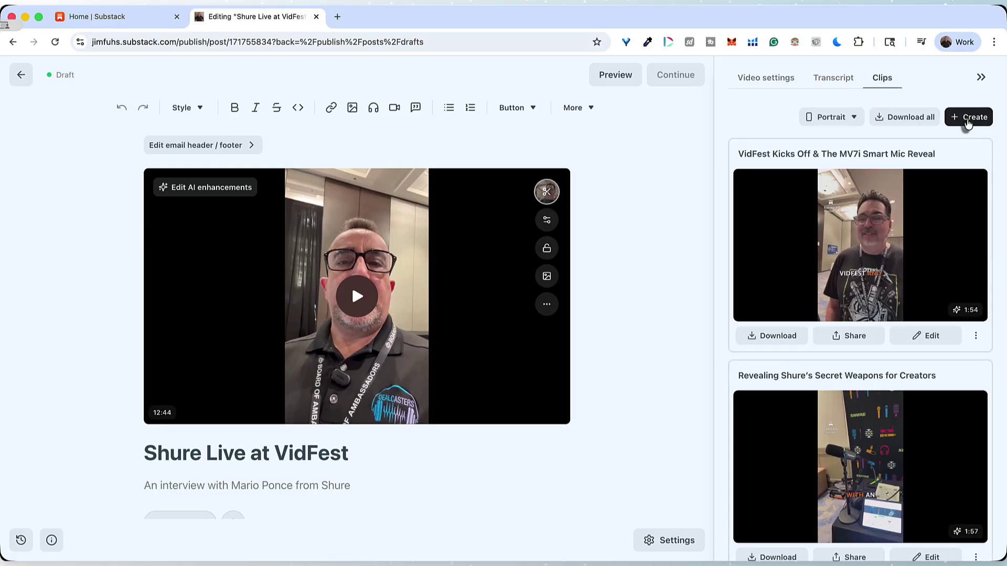
pyautogui.click(967, 117)
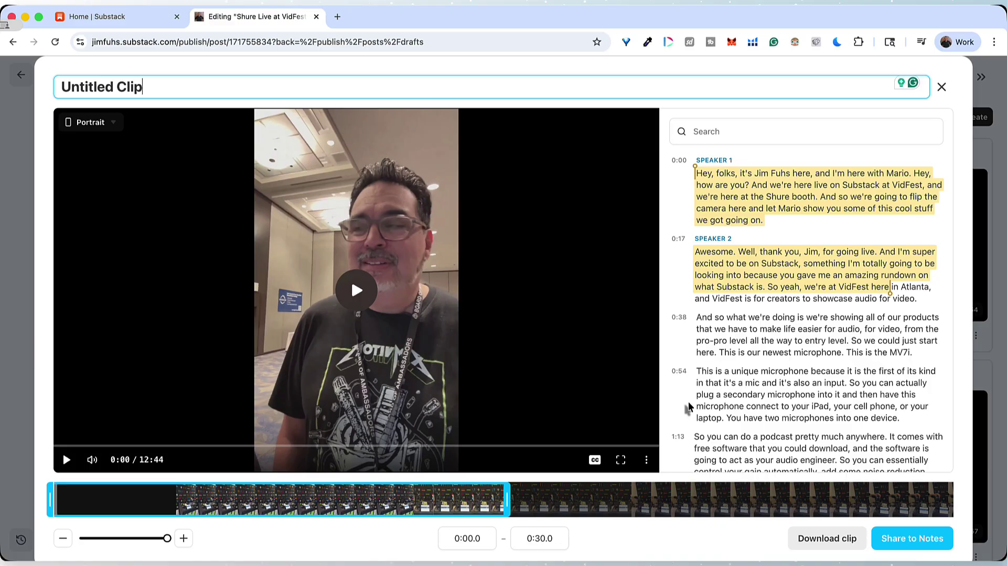
pyautogui.scroll(-3, 688, 408)
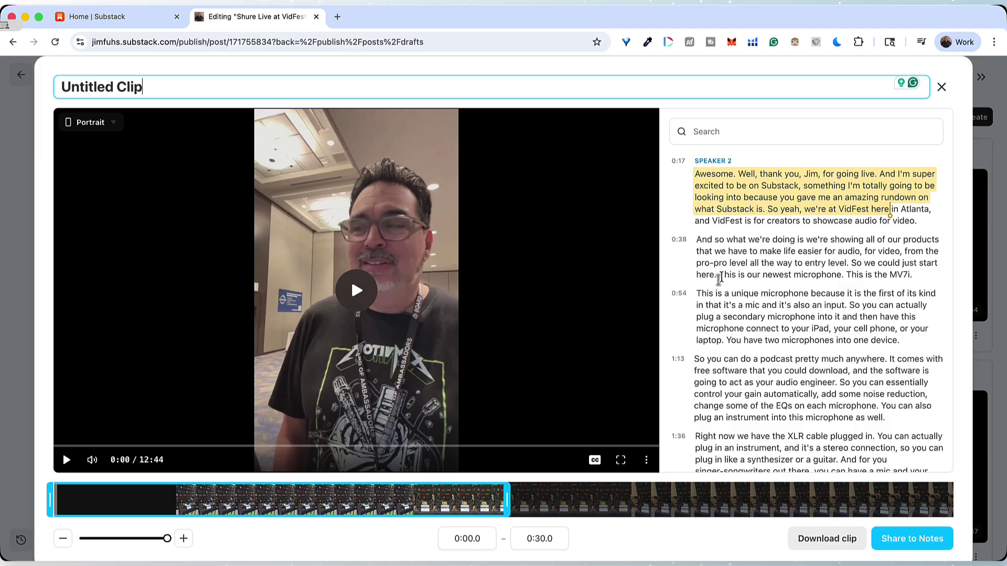
pyautogui.moveTo(719, 276); pyautogui.dragTo(935, 295)
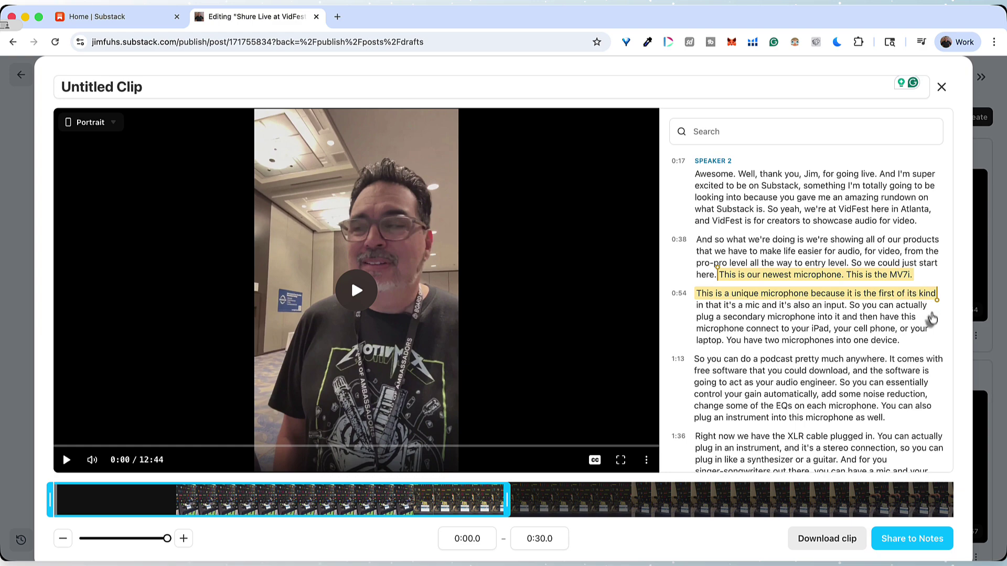
pyautogui.moveTo(930, 339); pyautogui.dragTo(892, 382)
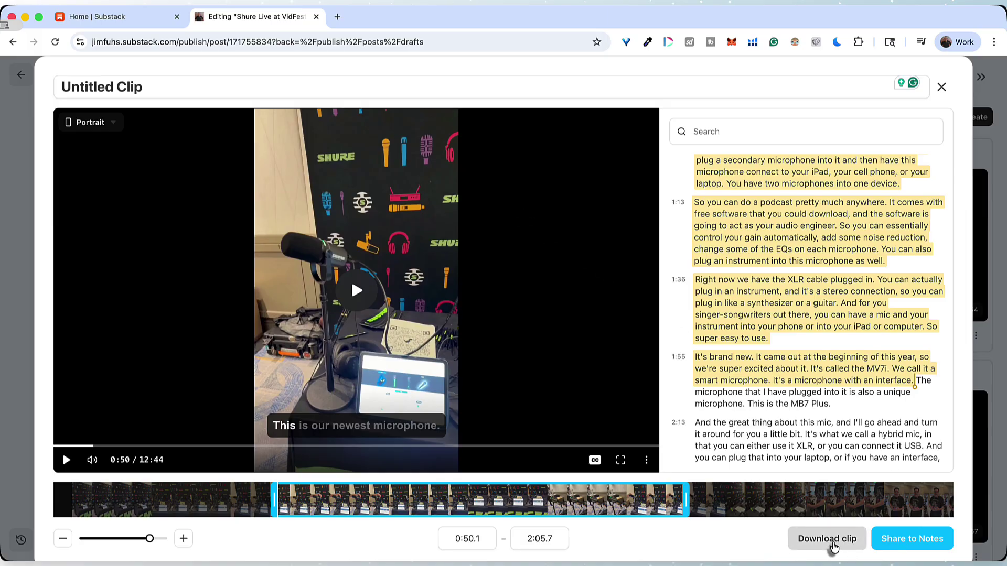
# - Open the new clip's download options, preview the Social captions style and set the captions style to None
pyautogui.click(834, 546)
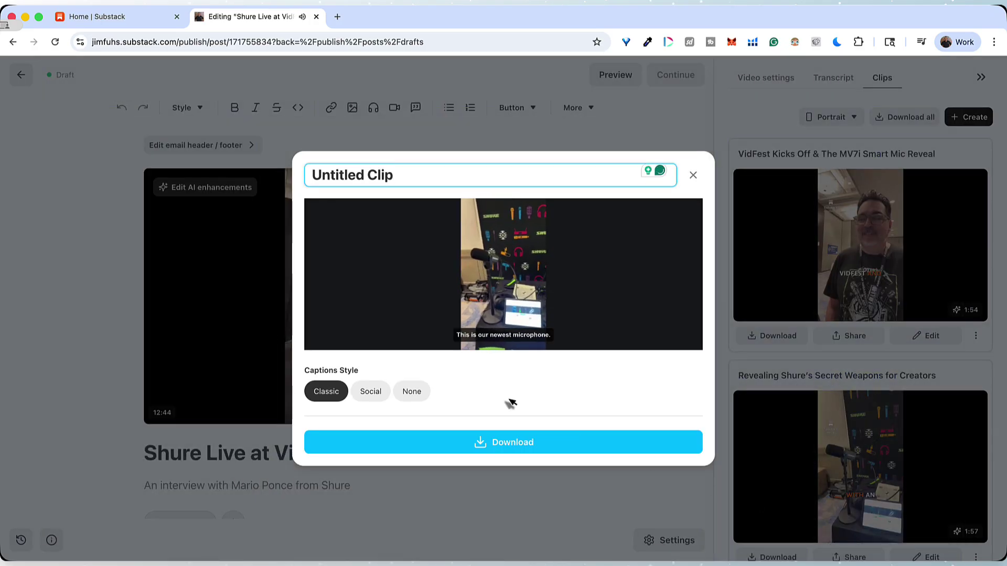
pyautogui.click(338, 341)
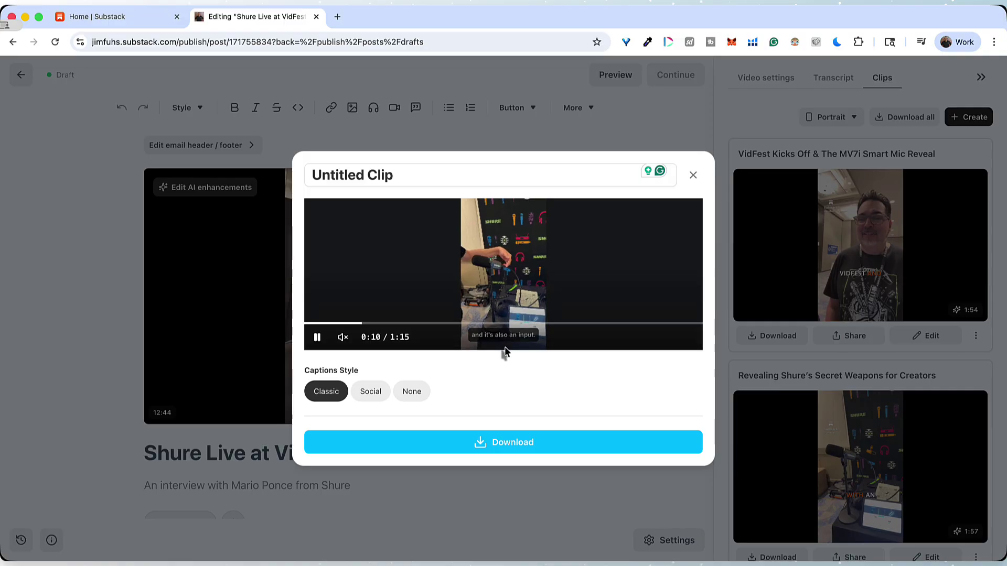
pyautogui.click(370, 398)
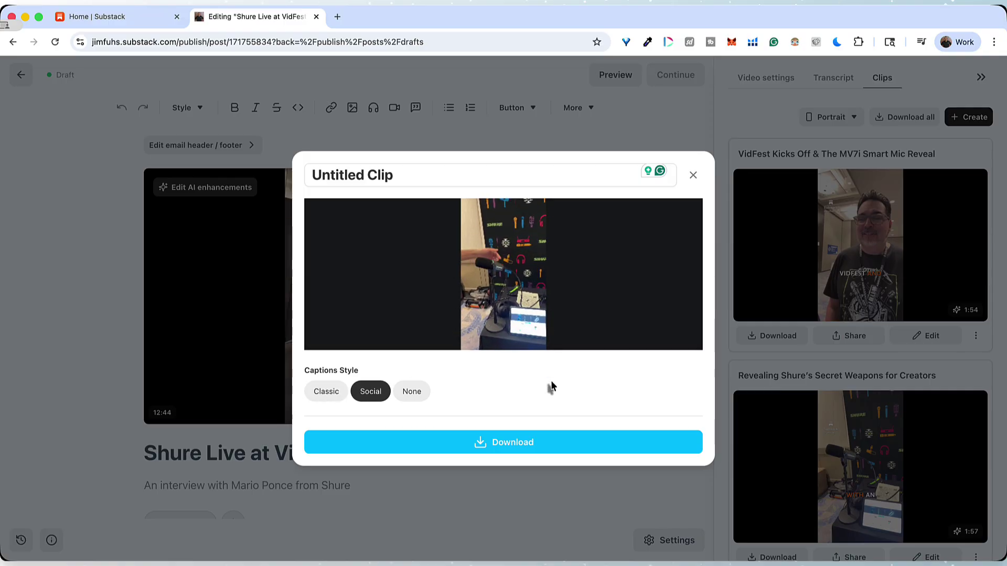
pyautogui.click(413, 397)
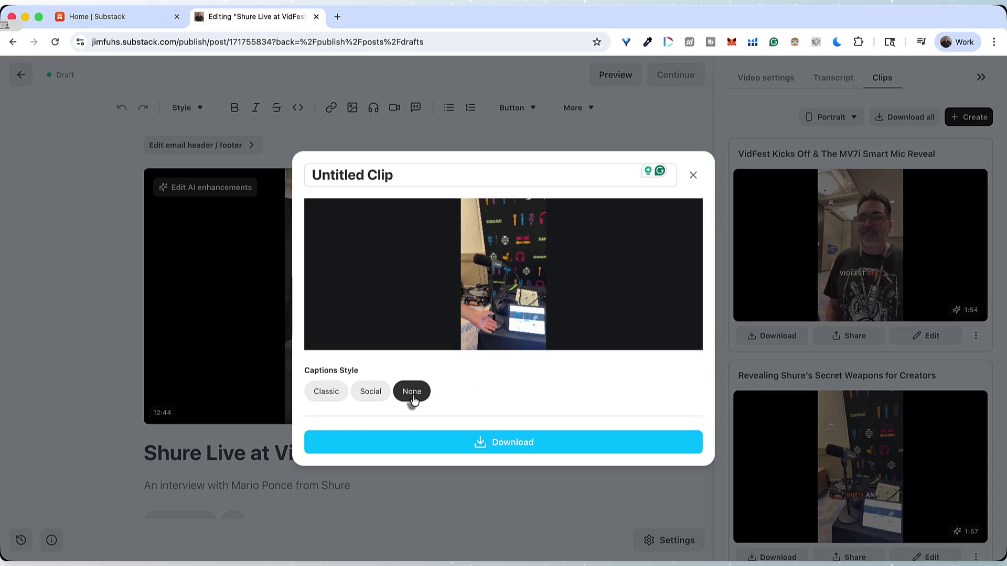
# - Clear the clip's default title and close the clip download dialog
pyautogui.click(396, 177)
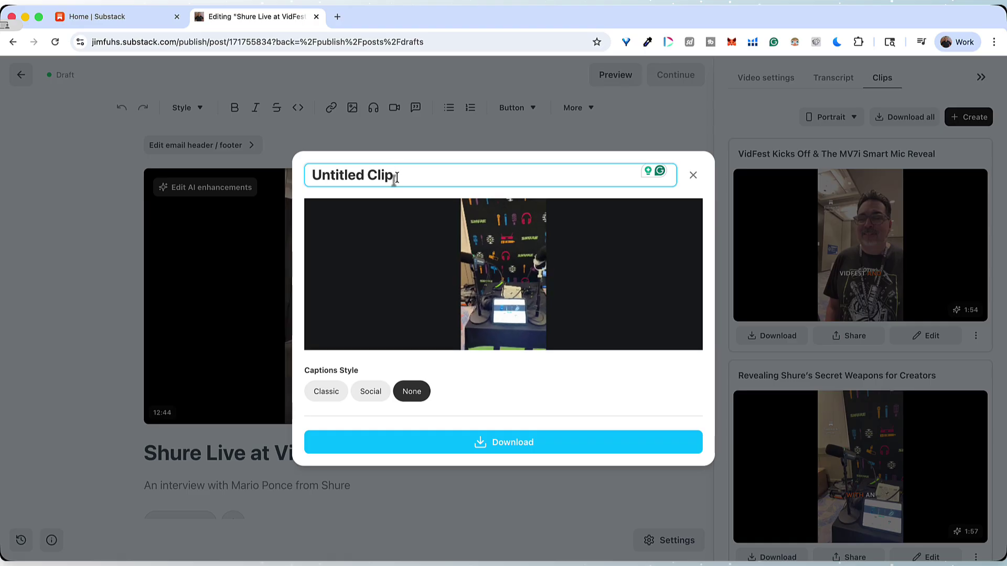
pyautogui.press('BackSpace')
pyautogui.press('BackSpace')
pyautogui.press('BackSpace')
pyautogui.press('BackSpace')
pyautogui.press('BackSpace')
pyautogui.press('BackSpace')
pyautogui.press('BackSpace')
pyautogui.press('BackSpace')
pyautogui.press('BackSpace')
pyautogui.press('BackSpace')
pyautogui.press('BackSpace')
pyautogui.press('BackSpace')
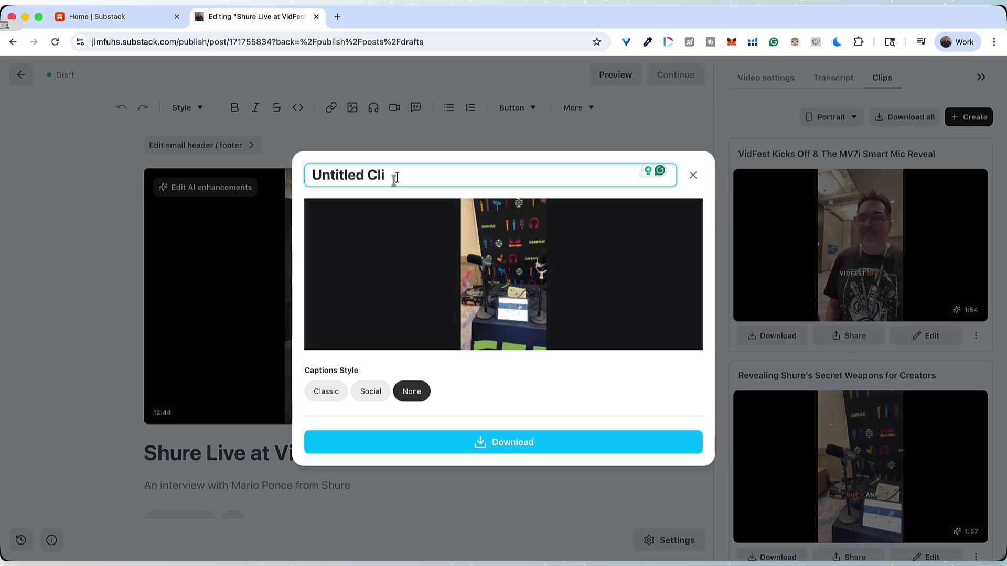
pyautogui.press('BackSpace')
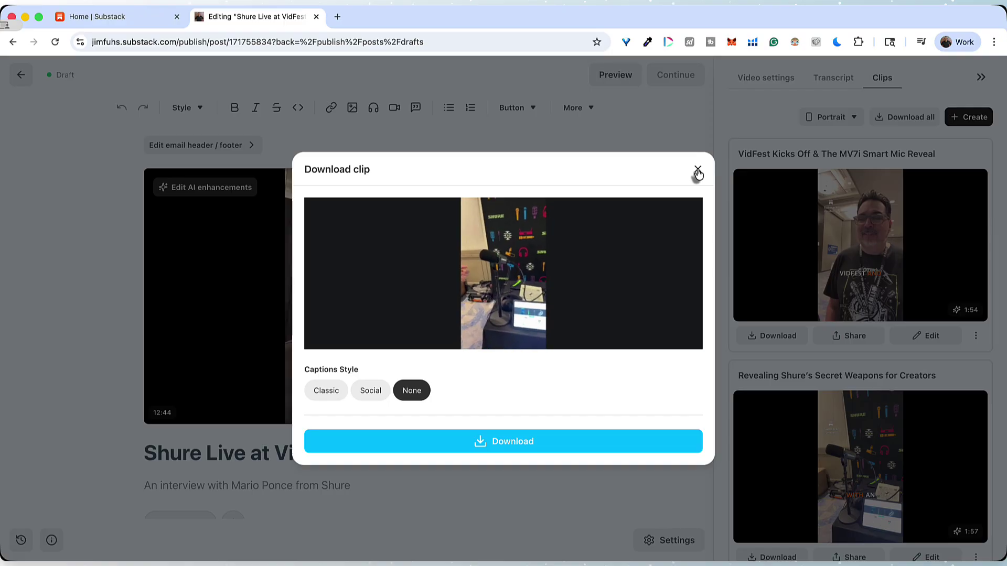
pyautogui.click(698, 171)
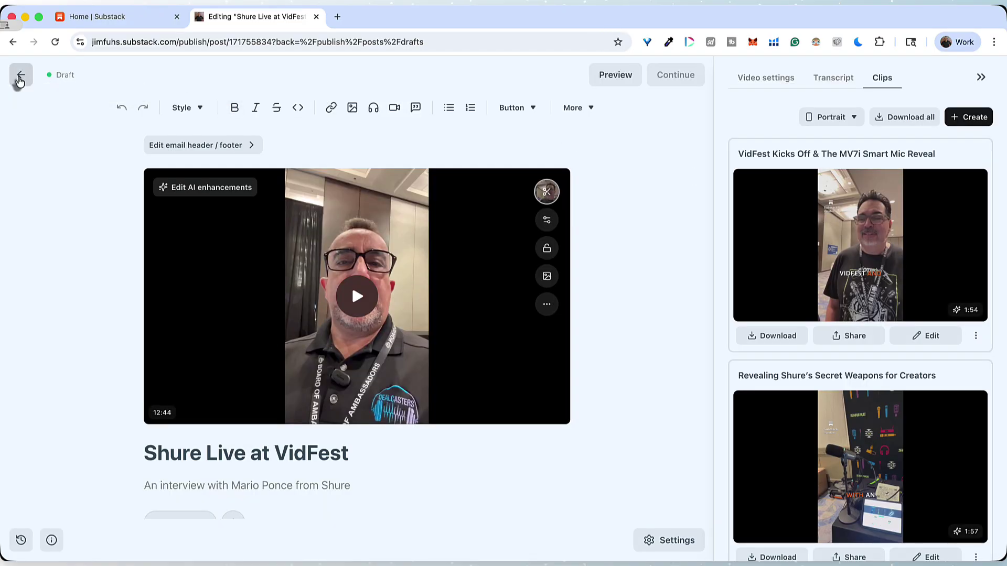
# - Leave the draft and open the published May 14 Substack Goal Chat video post for editing
pyautogui.click(20, 79)
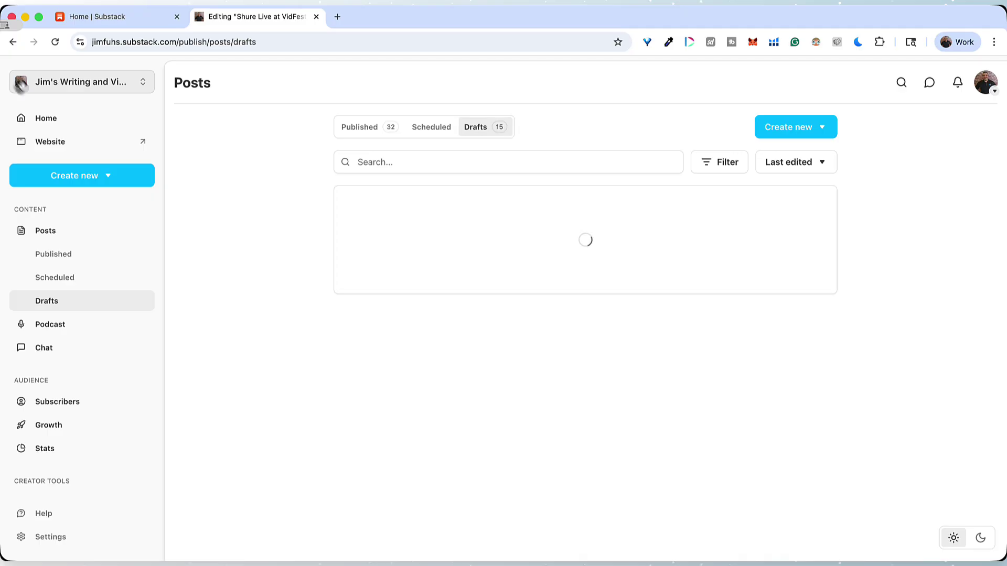
pyautogui.click(61, 255)
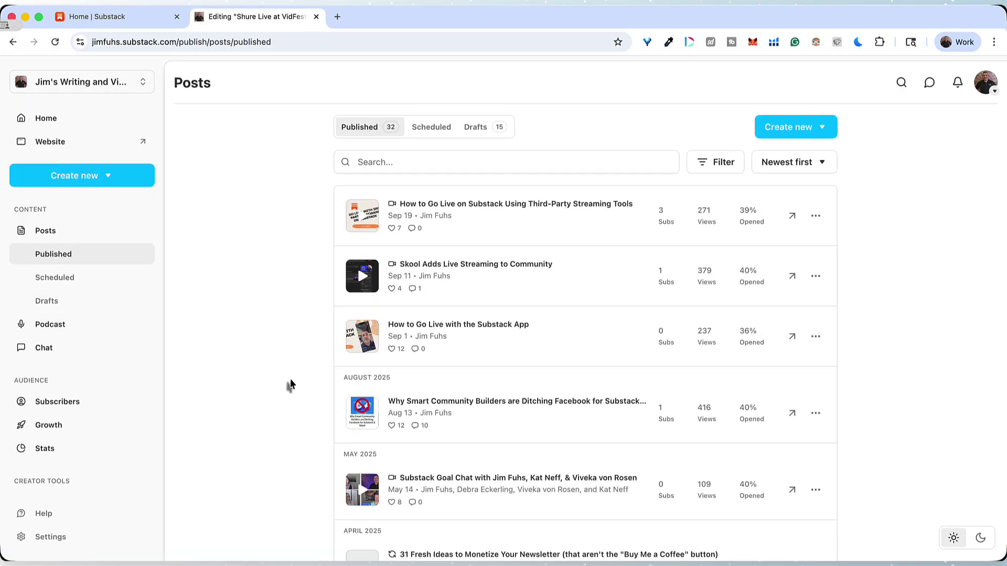
pyautogui.scroll(-5, 291, 385)
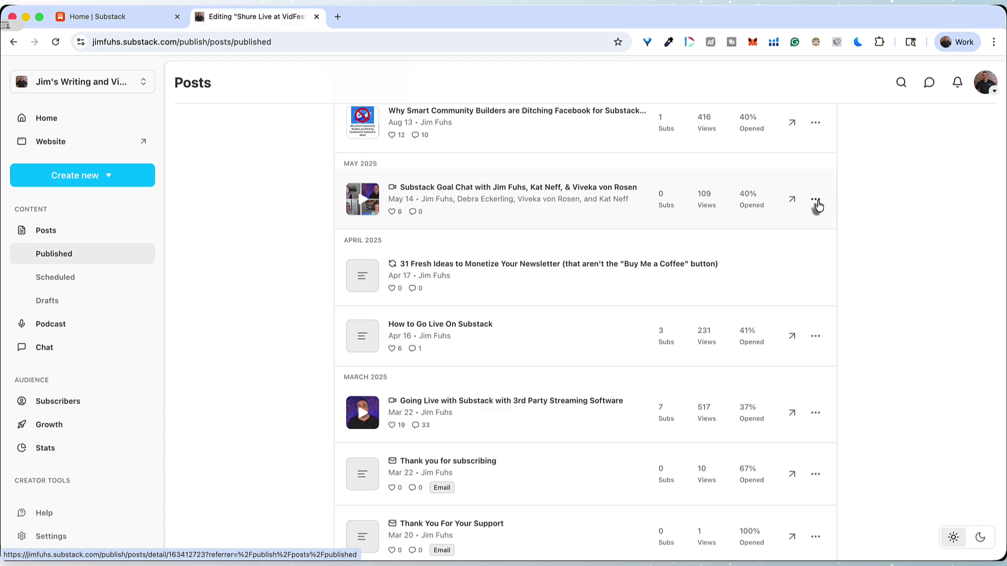
pyautogui.click(817, 204)
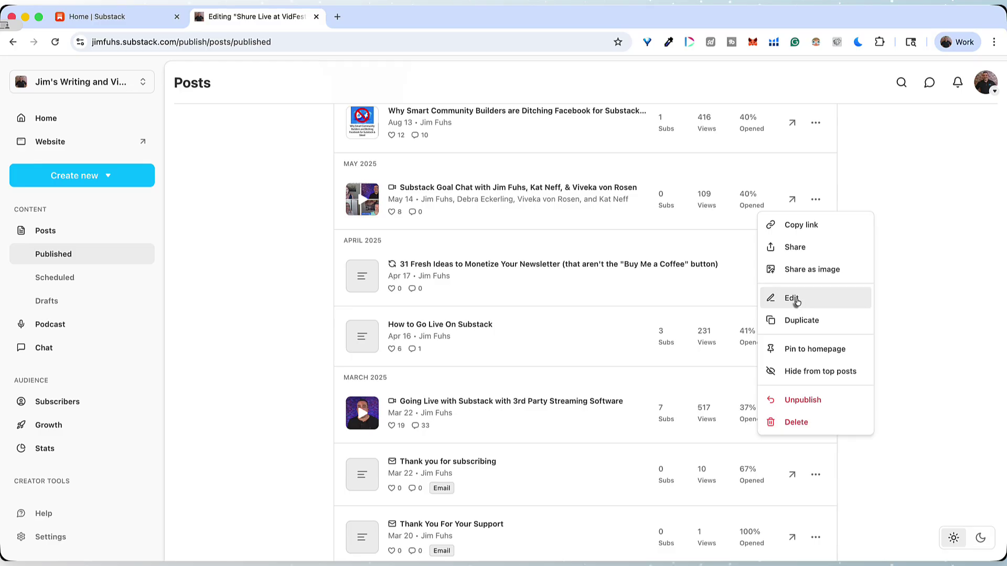
pyautogui.click(795, 300)
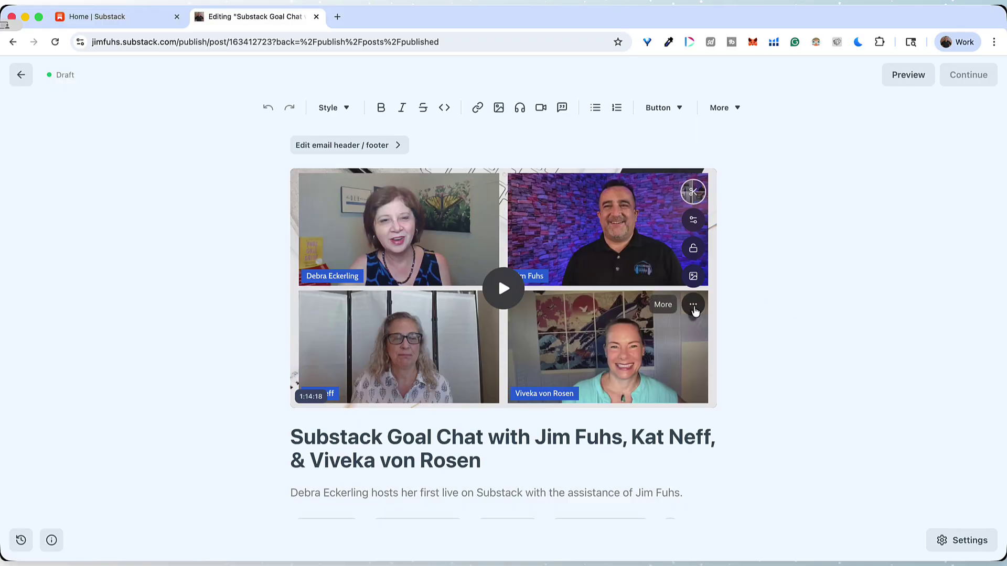
# - Check the video's download and delete options and open its clips
pyautogui.click(693, 305)
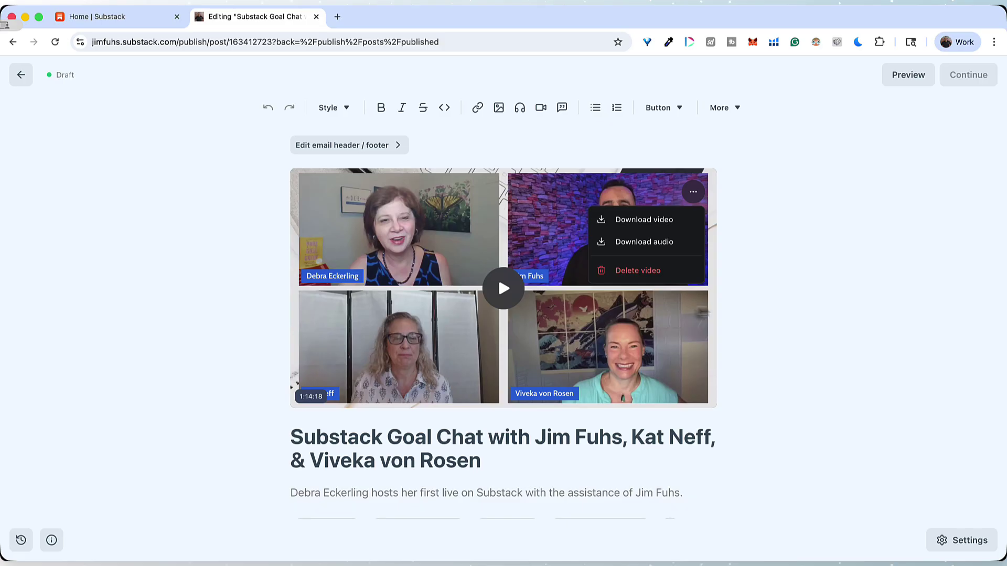
pyautogui.click(735, 314)
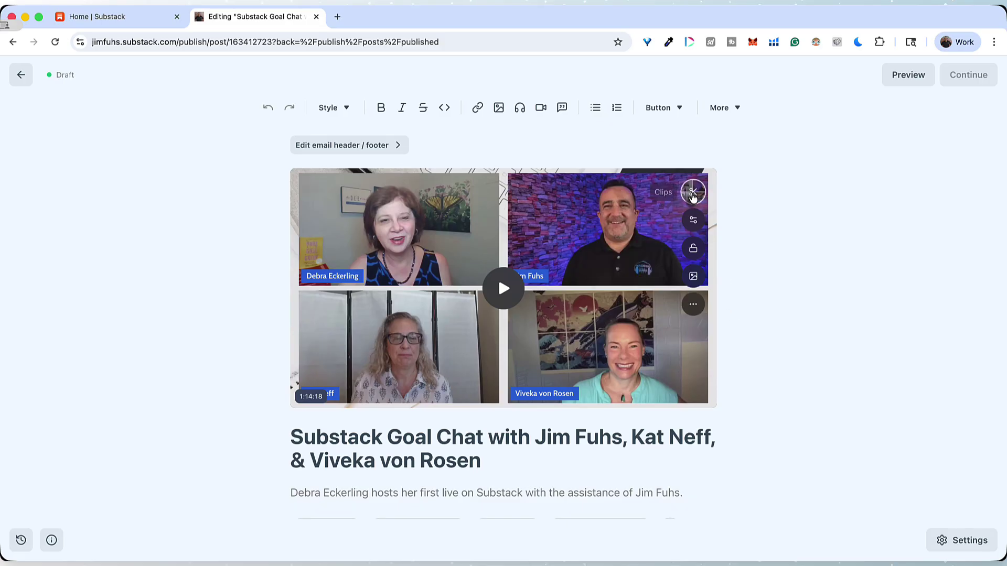
pyautogui.click(692, 193)
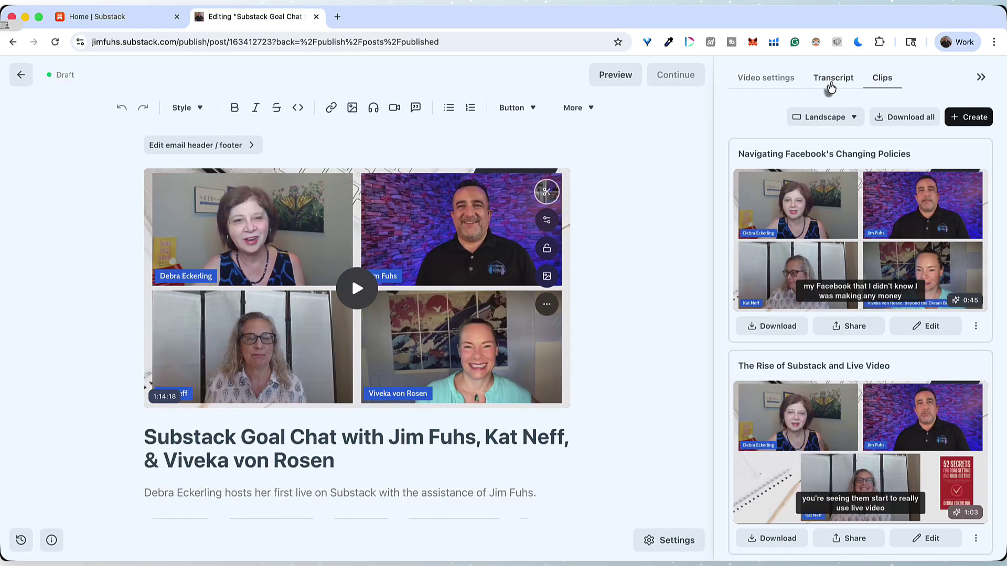
# - Review the transcript's correction, download and removal options, and check the orientation choices for the clips
pyautogui.click(832, 79)
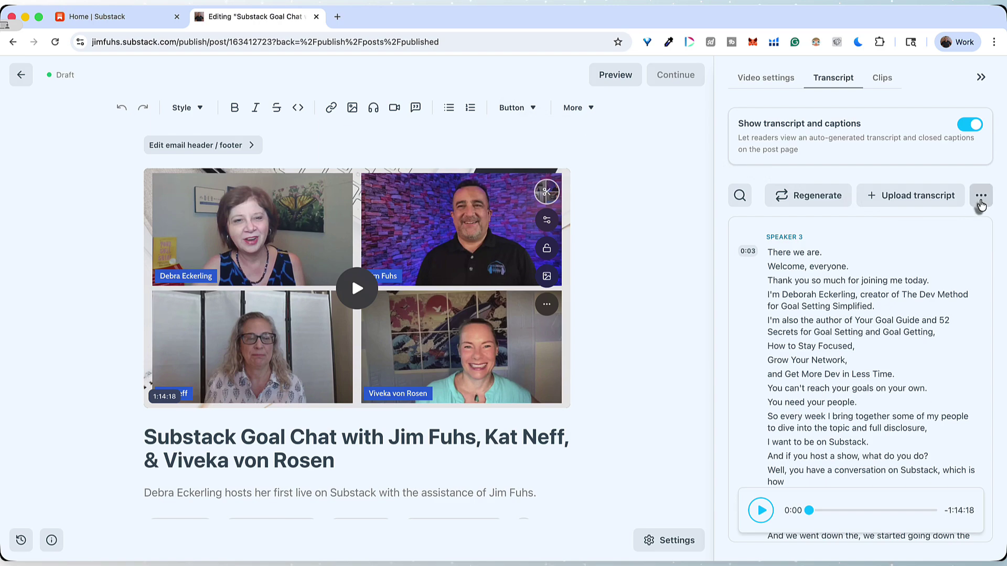
pyautogui.click(980, 197)
pyautogui.moveTo(969, 250)
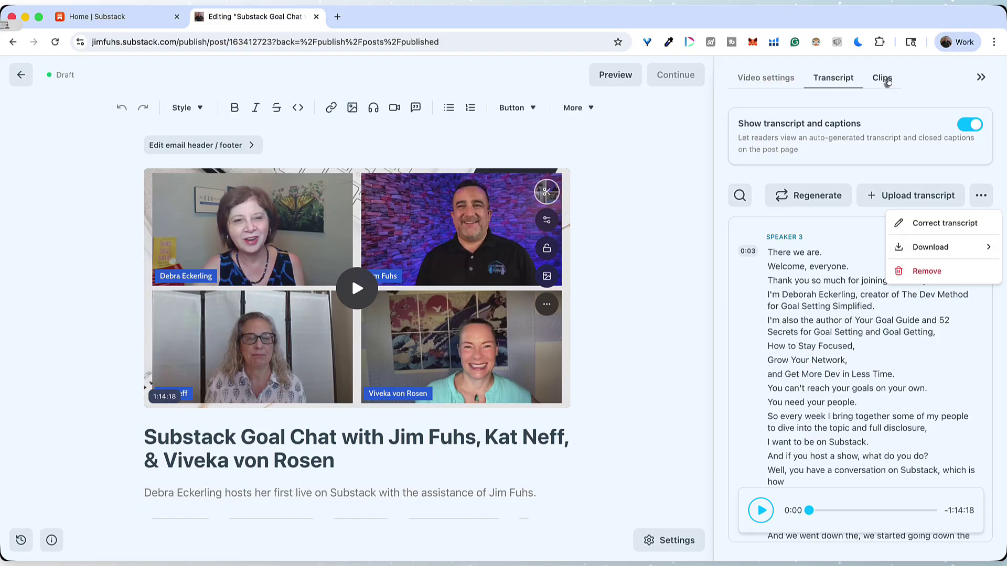
pyautogui.click(887, 82)
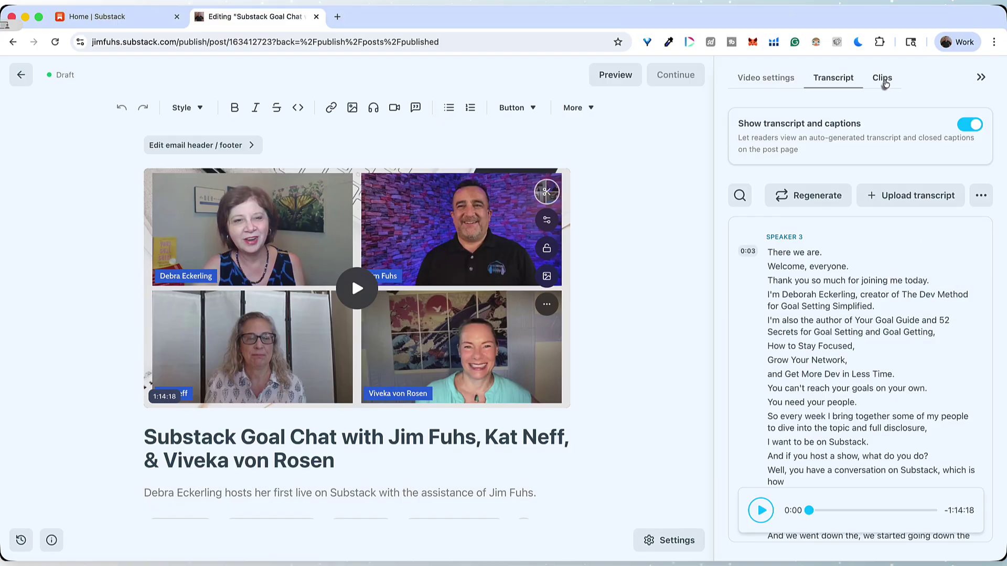
pyautogui.click(884, 82)
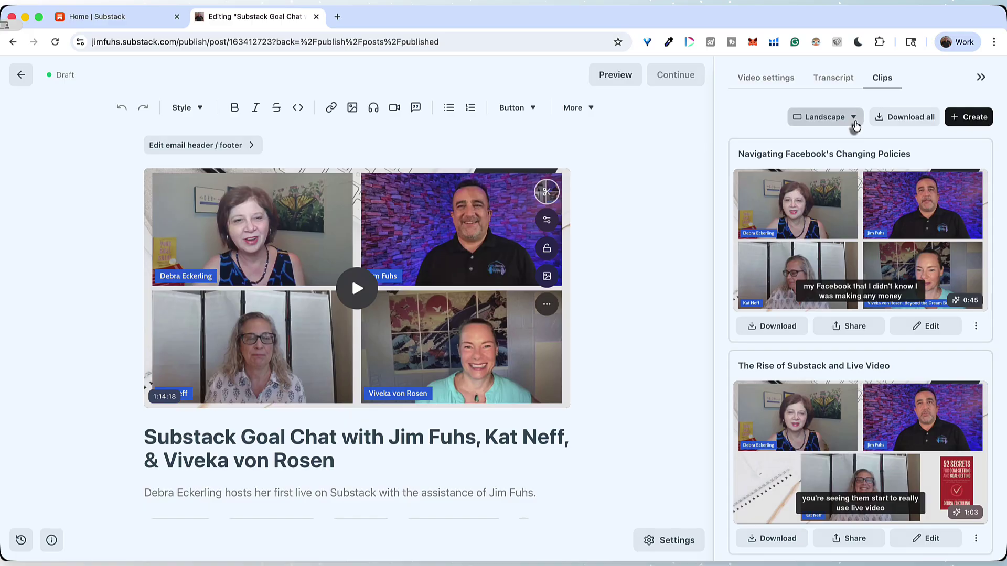
pyautogui.click(854, 122)
pyautogui.click(851, 122)
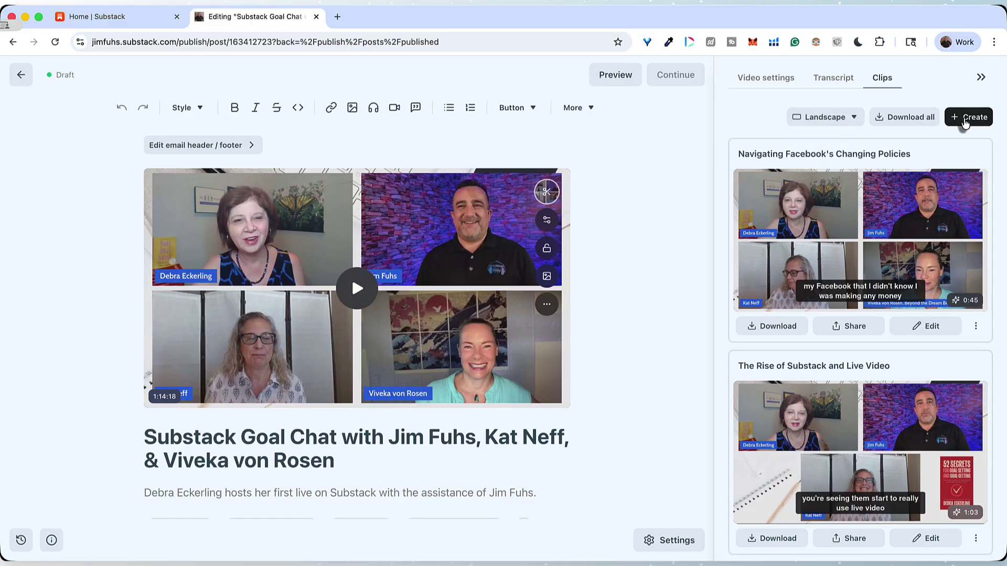
# - Create a new clip covering the transcript from "I had to think about that" to "i also should tell you"
pyautogui.click(965, 118)
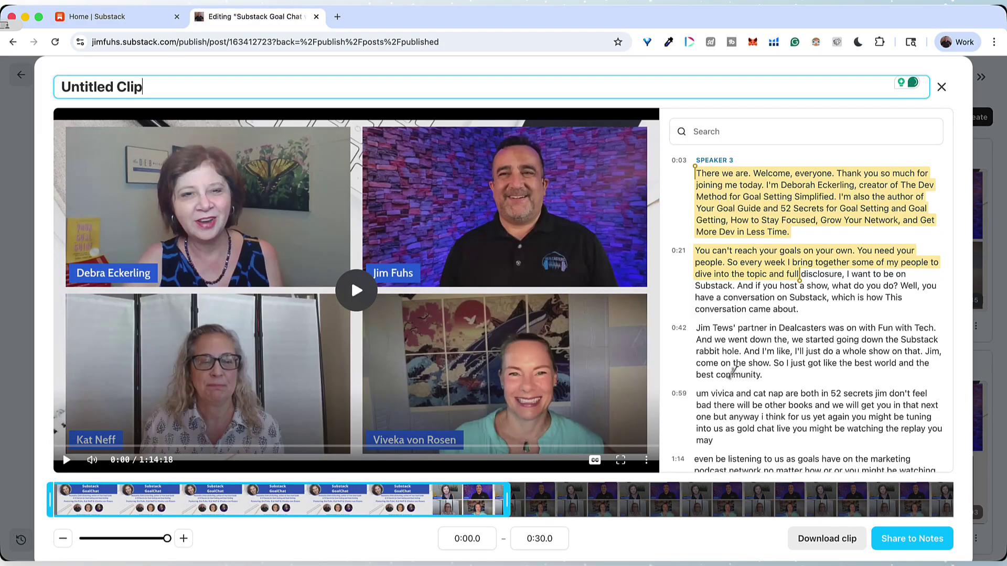
pyautogui.scroll(-3, 732, 371)
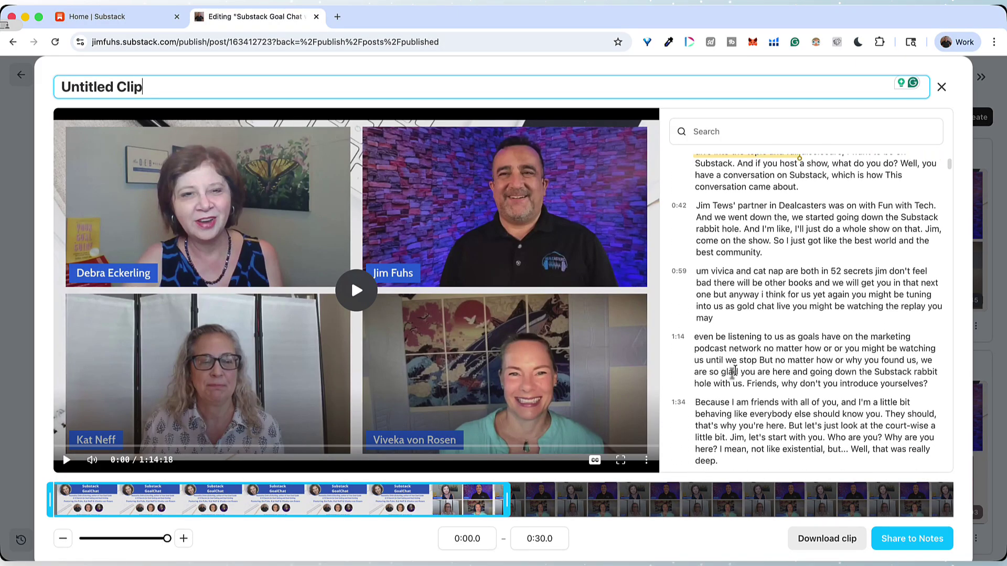
pyautogui.scroll(-3, 733, 374)
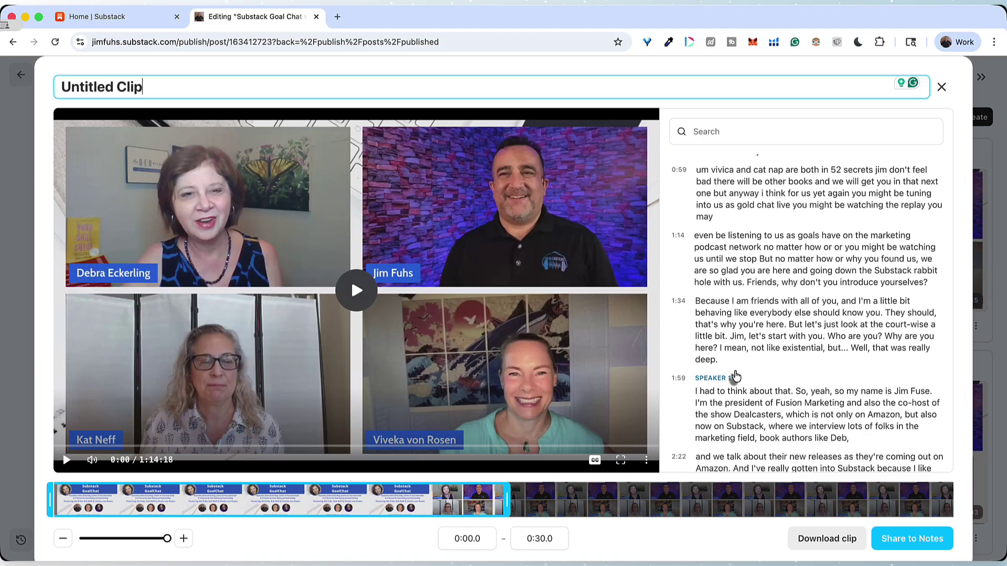
pyautogui.scroll(-4, 735, 375)
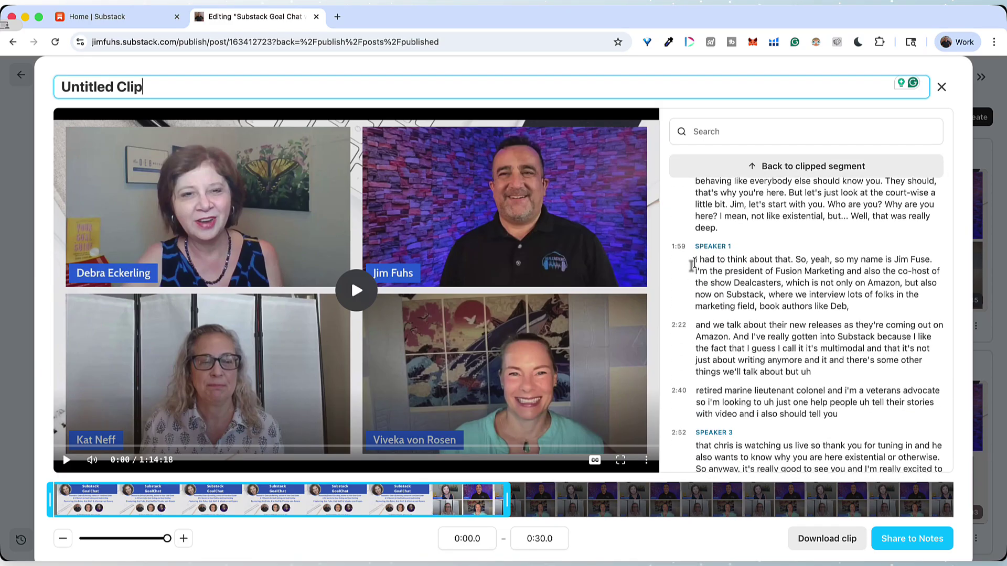
pyautogui.click(692, 259)
pyautogui.moveTo(692, 259); pyautogui.dragTo(839, 415)
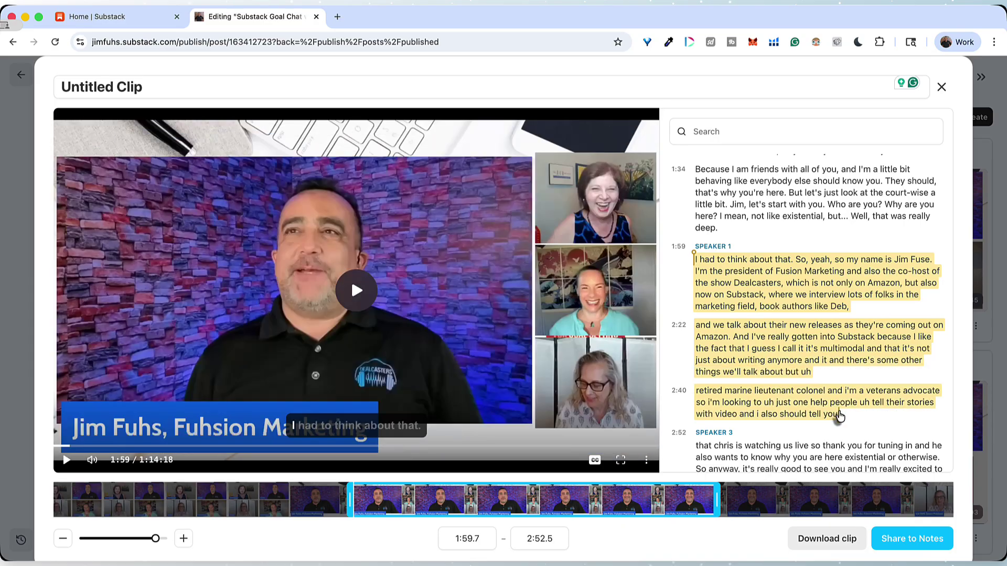
# - Replace the clip's default title with the speaker's full name followed by "Intro"
pyautogui.click(148, 88)
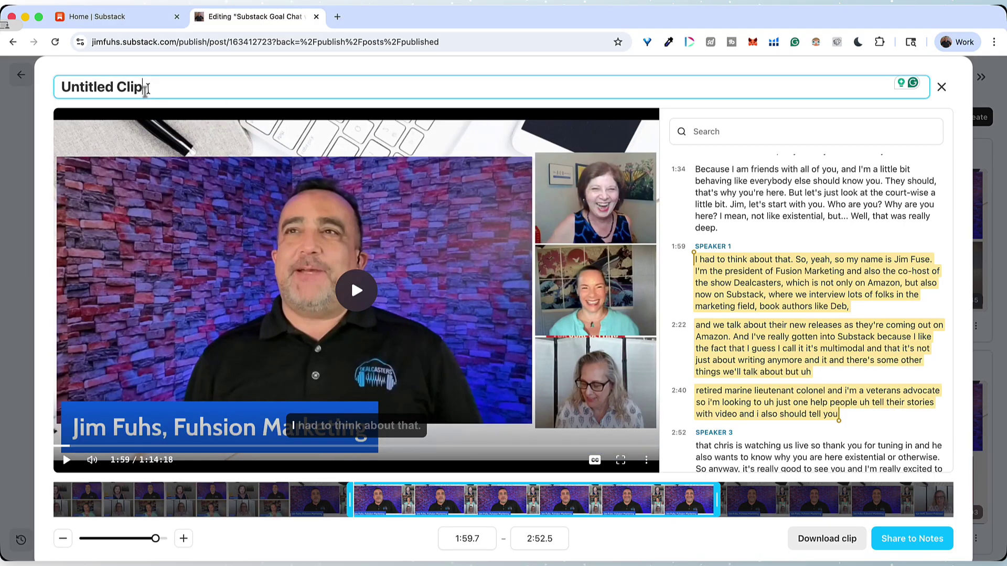
pyautogui.press('BackSpace')
pyautogui.press('BackSpace')
pyautogui.press('BackSpace')
pyautogui.press('BackSpace')
pyautogui.press('BackSpace')
pyautogui.press('BackSpace')
pyautogui.press('BackSpace')
pyautogui.press('BackSpace')
pyautogui.press('BackSpace')
pyautogui.press('BackSpace')
pyautogui.press('BackSpace')
pyautogui.press('BackSpace')
pyautogui.press('BackSpace')
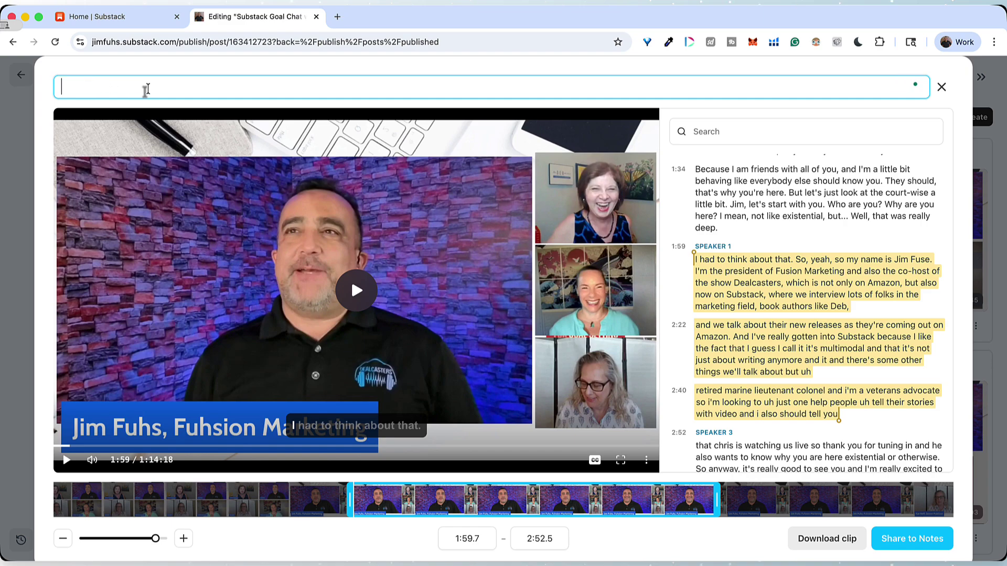
pyautogui.write('Jim Fuhs Intro')
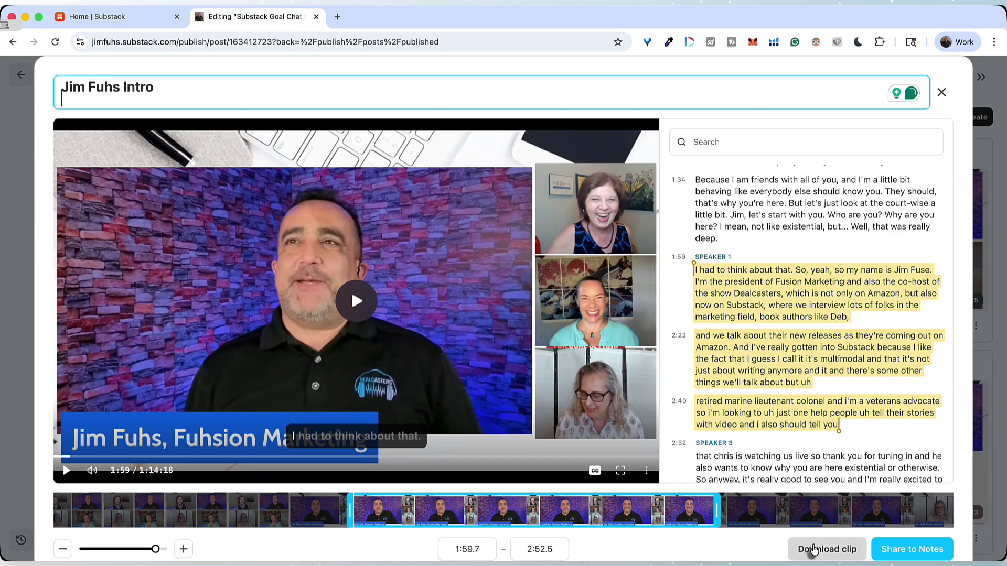
# - Open the clip's download options and, with the sound muted, preview the Vertical Fit and Vertical Fill aspect ratios
pyautogui.click(803, 548)
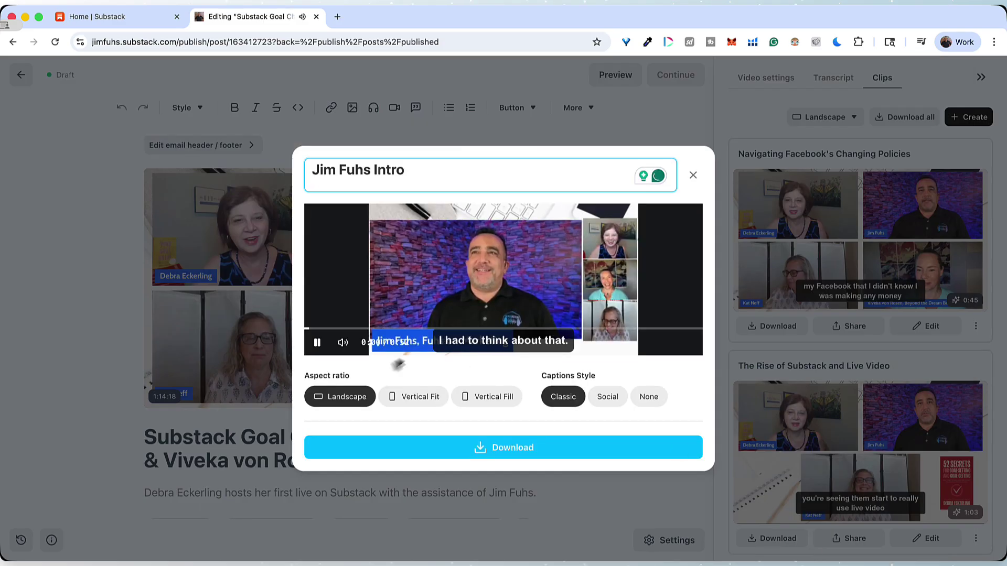
pyautogui.click(339, 348)
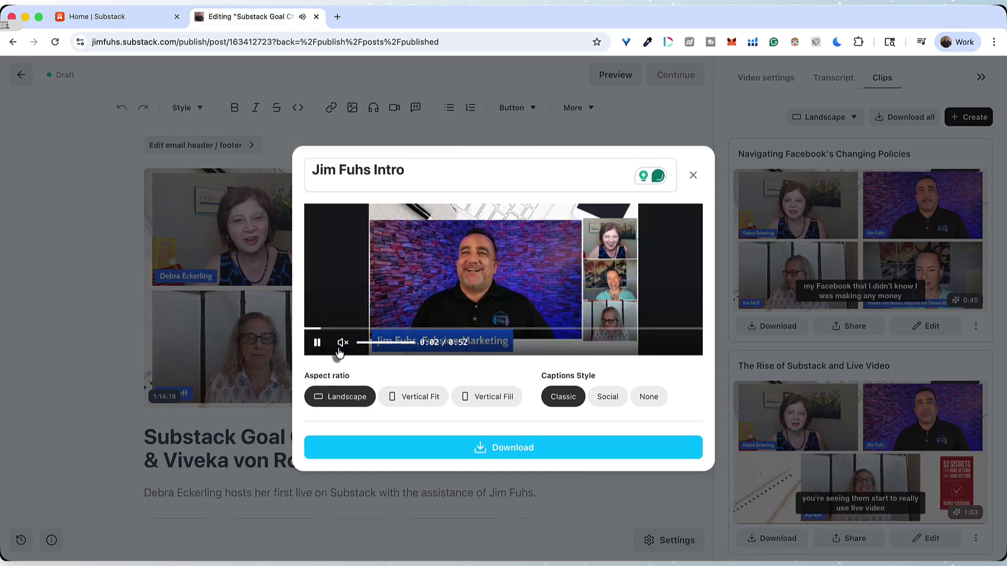
pyautogui.click(415, 398)
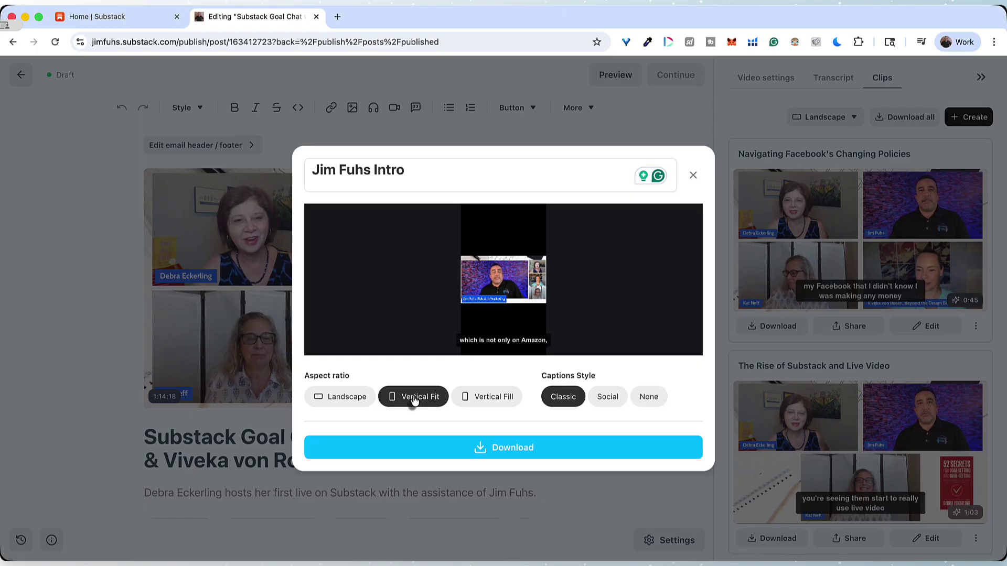
pyautogui.click(480, 399)
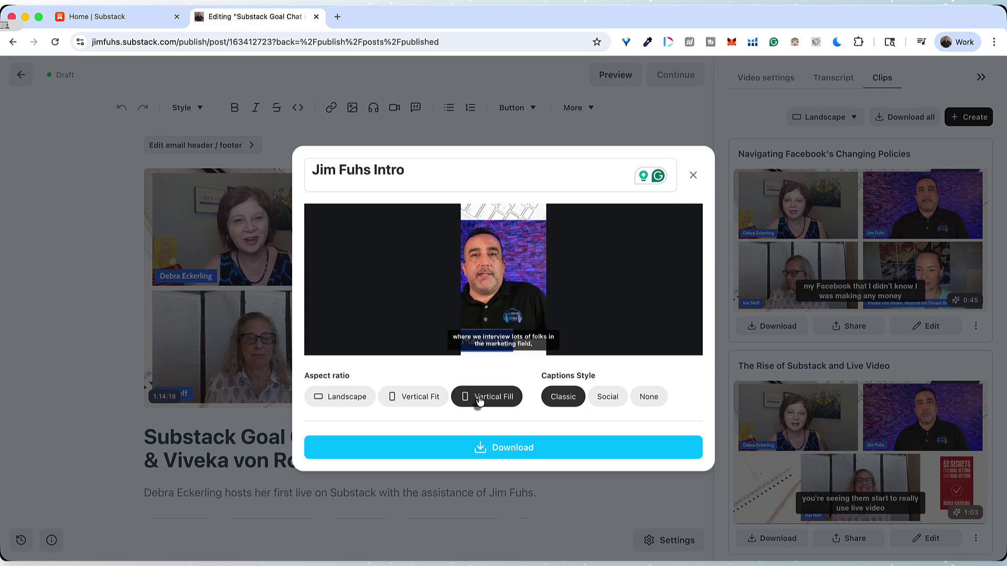
# - Preview the Social captions style, set the captions style to None and the aspect ratio to Landscape
pyautogui.click(604, 404)
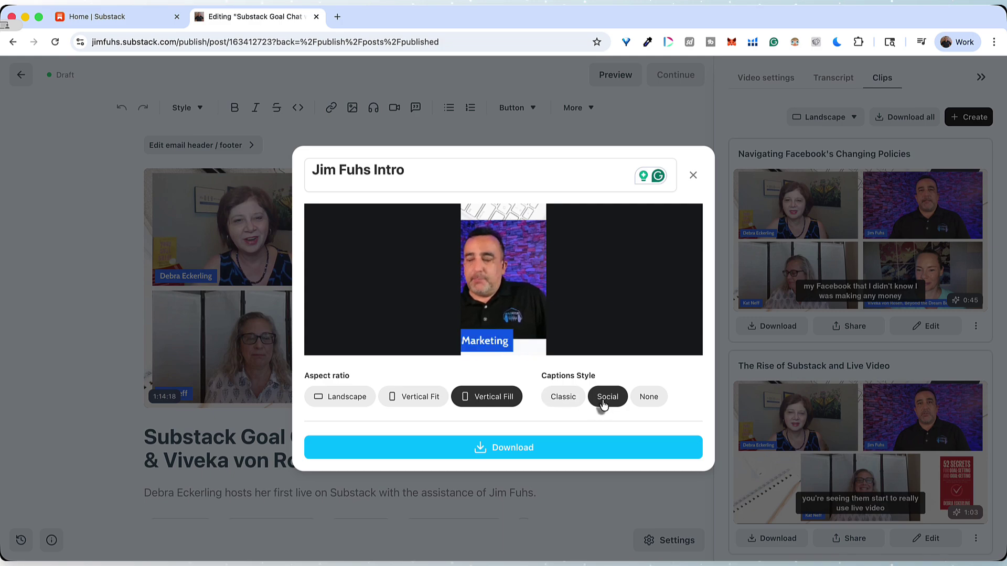
pyautogui.click(649, 402)
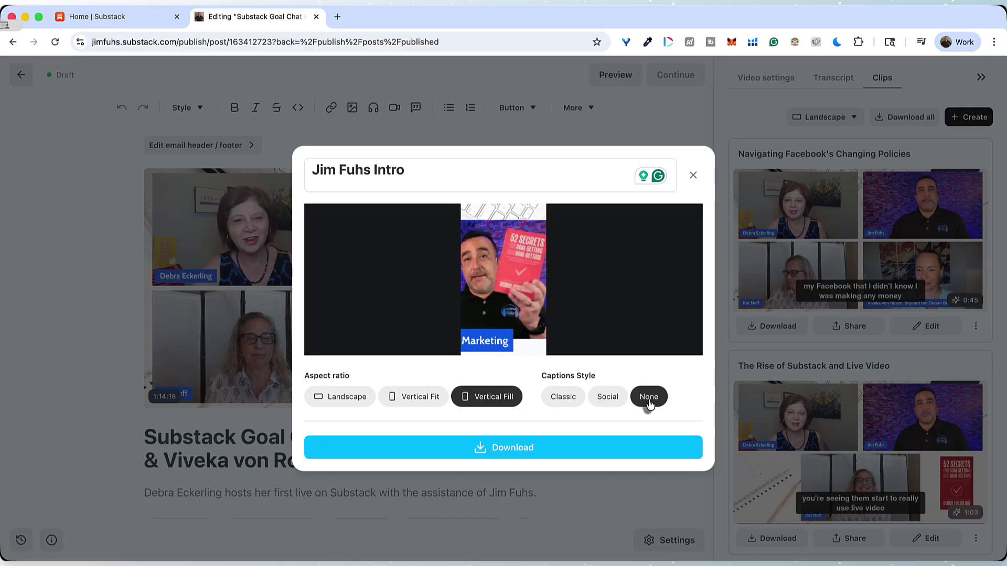
pyautogui.click(335, 401)
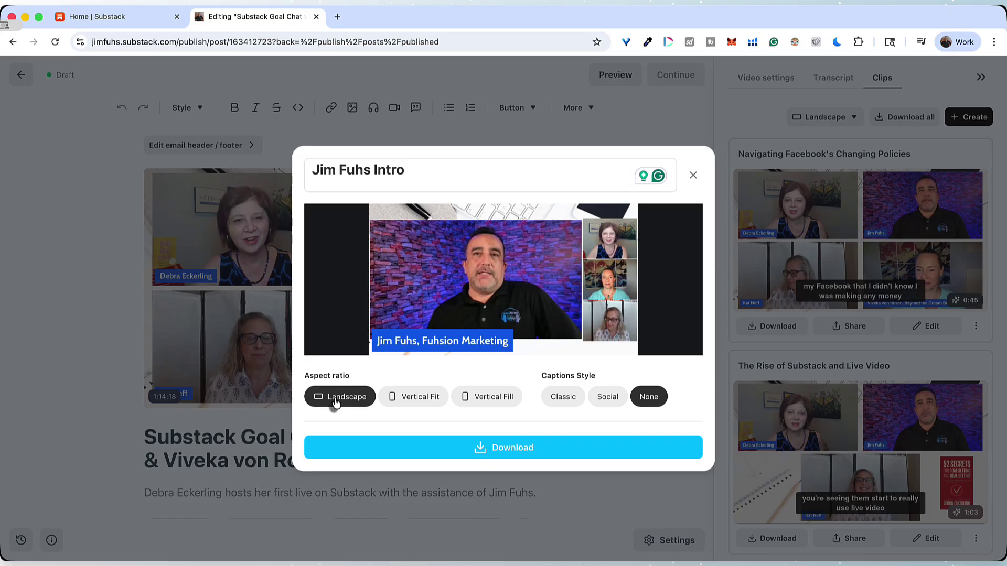
# - Close the clip download dialog and switch to the Substack home page
pyautogui.click(692, 176)
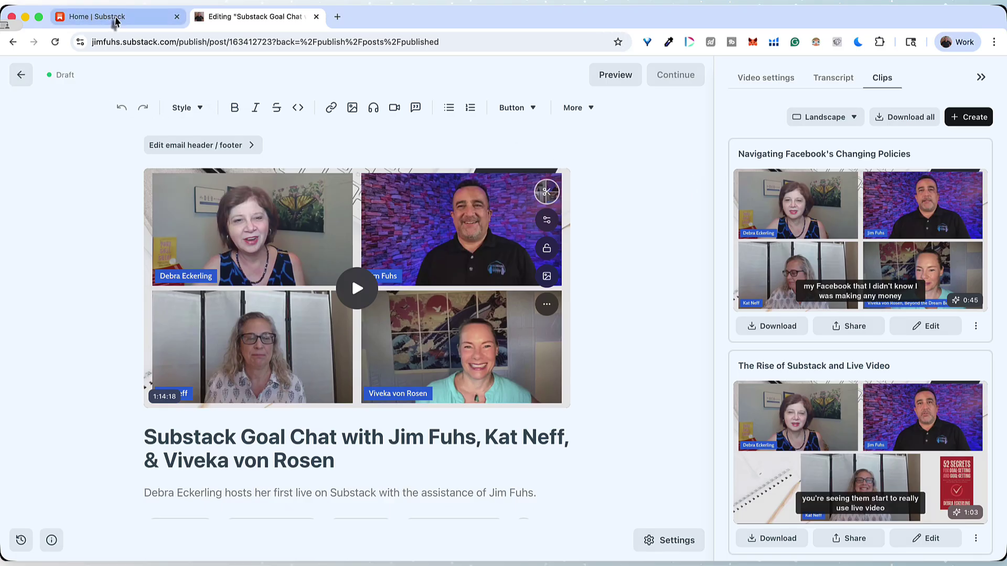
pyautogui.click(115, 20)
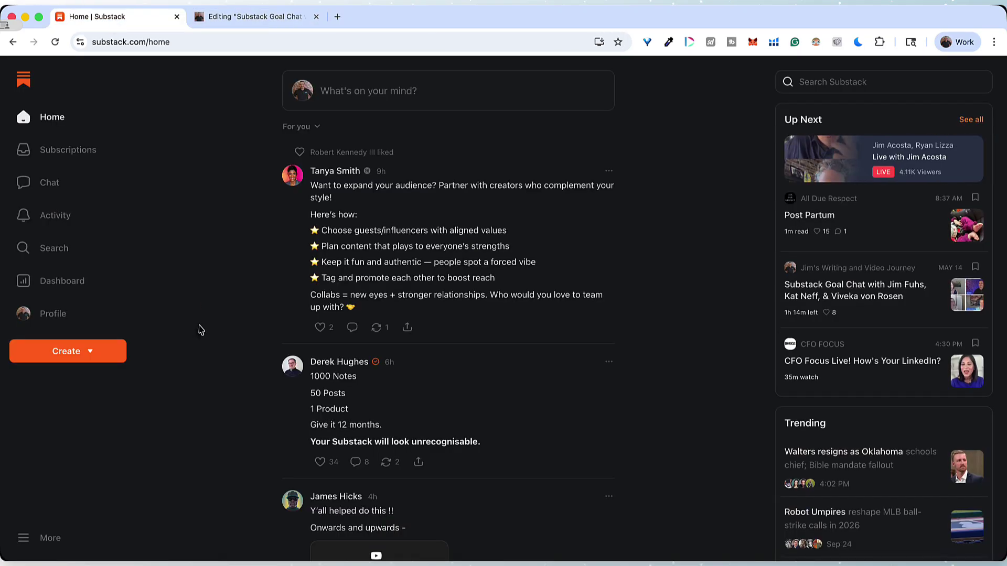